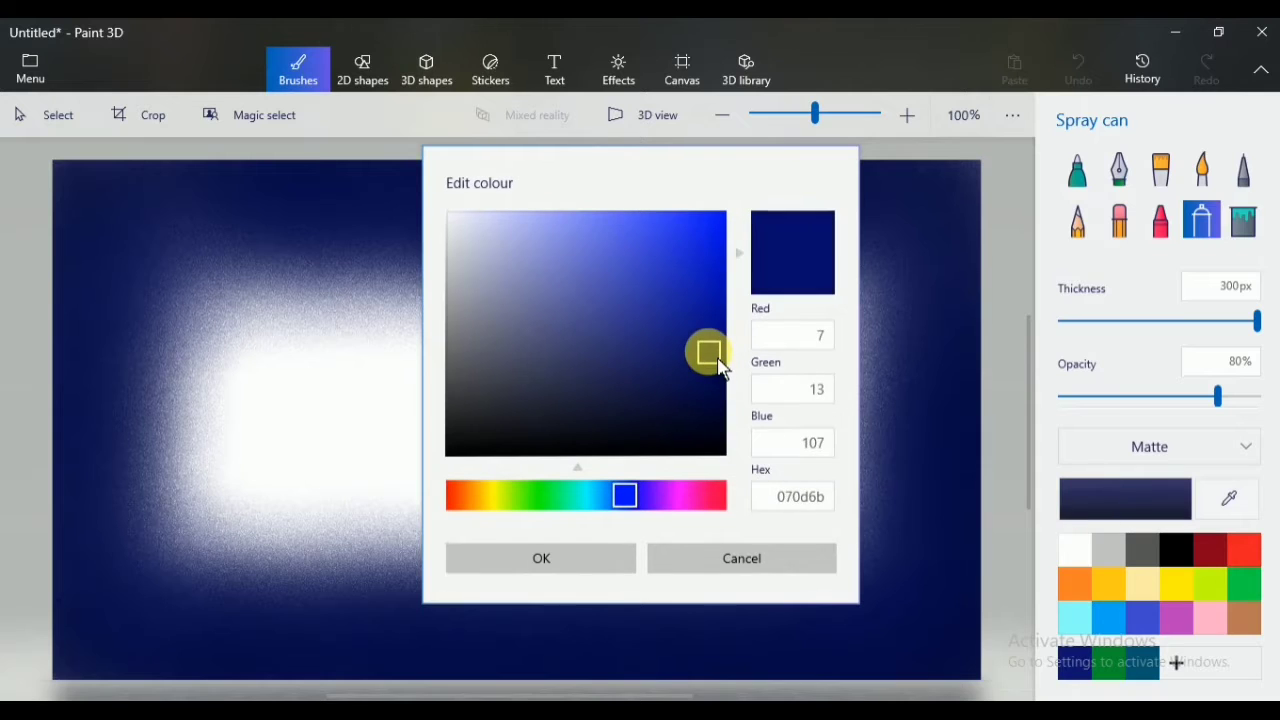
Spray dark blue 070d6b and lighter blue 121ba8 inward around the white centre with the 300px Spray can at 80% opacity
{"action": "left_click", "coordinate": [548, 566]}
{"action": "mouse_move", "coordinate": [170, 543]}
{"action": "left_mouse_down"}
{"action": "mouse_move", "coordinate": [156, 481]}
{"action": "mouse_move", "coordinate": [159, 330]}
{"action": "mouse_move", "coordinate": [322, 623]}
{"action": "mouse_move", "coordinate": [717, 603]}
{"action": "mouse_move", "coordinate": [894, 300]}
{"action": "mouse_move", "coordinate": [671, 246]}
{"action": "mouse_move", "coordinate": [278, 245]}
{"action": "mouse_move", "coordinate": [200, 543]}
{"action": "mouse_move", "coordinate": [286, 300]}
{"action": "mouse_move", "coordinate": [557, 266]}
{"action": "mouse_move", "coordinate": [882, 341]}
{"action": "mouse_move", "coordinate": [823, 537]}
{"action": "mouse_move", "coordinate": [480, 591]}
{"action": "mouse_move", "coordinate": [214, 563]}
{"action": "left_mouse_up"}
{"action": "left_click", "coordinate": [1125, 498]}
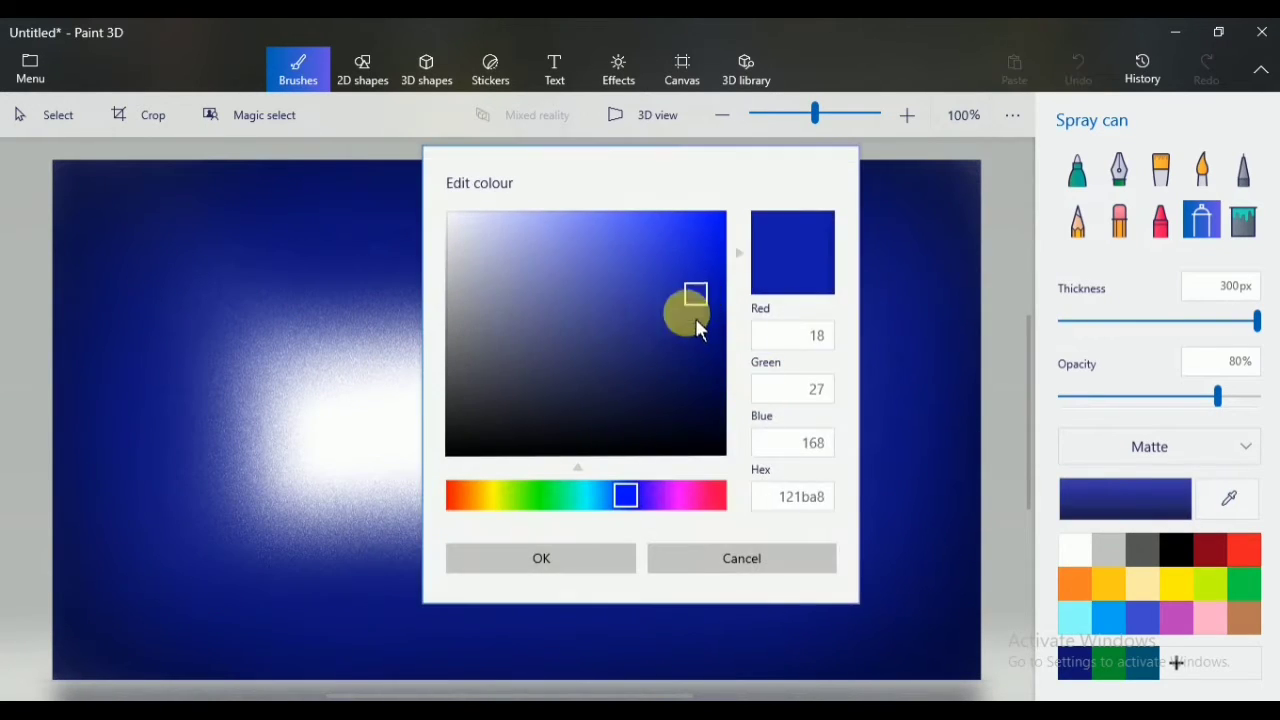
{"action": "left_click", "coordinate": [541, 558]}
{"action": "mouse_move", "coordinate": [403, 551]}
{"action": "left_mouse_down"}
{"action": "mouse_move", "coordinate": [191, 471]}
{"action": "mouse_move", "coordinate": [203, 366]}
{"action": "mouse_move", "coordinate": [432, 578]}
{"action": "mouse_move", "coordinate": [791, 523]}
{"action": "mouse_move", "coordinate": [766, 314]}
{"action": "mouse_move", "coordinate": [646, 289]}
{"action": "mouse_move", "coordinate": [296, 300]}
{"action": "left_mouse_up"}
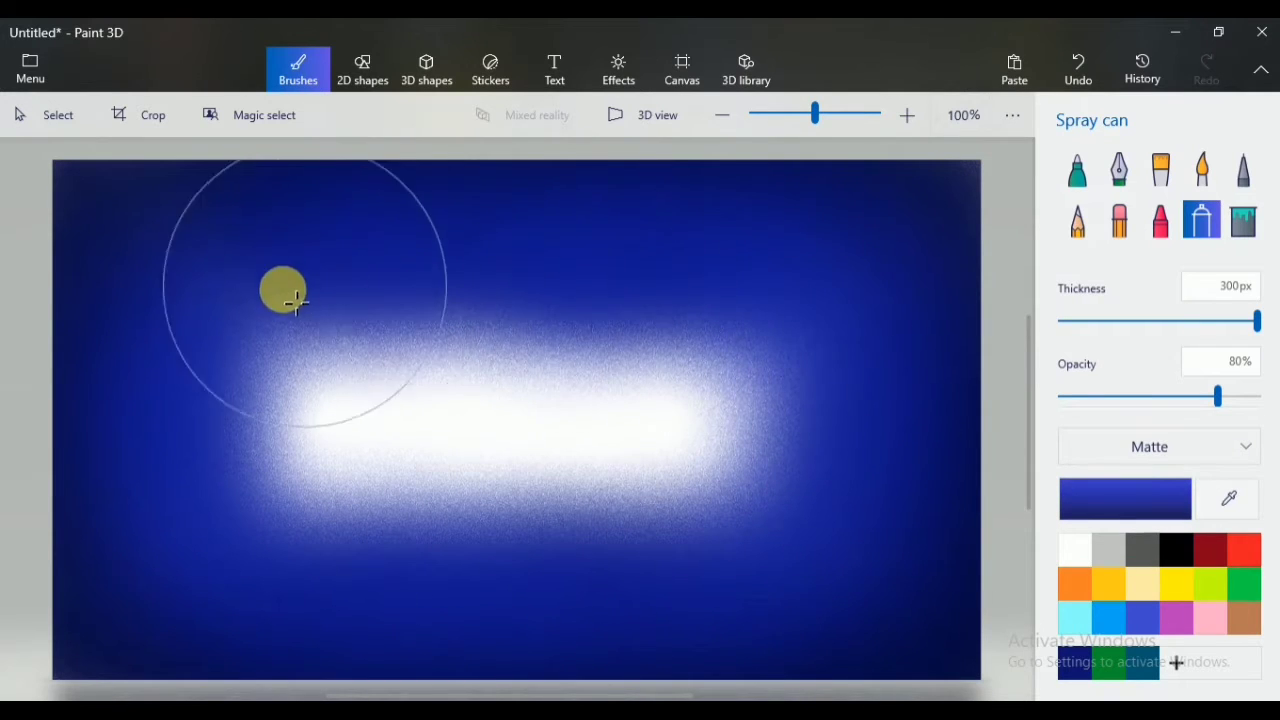
Adjust the spray colour to a brighter blue and spray an inner ring around the white centre
{"action": "left_click", "coordinate": [1125, 498]}
{"action": "left_click", "coordinate": [623, 494]}
{"action": "left_click", "coordinate": [537, 557]}
{"action": "mouse_move", "coordinate": [240, 429]}
{"action": "left_mouse_down"}
{"action": "mouse_move", "coordinate": [301, 353]}
{"action": "mouse_move", "coordinate": [357, 571]}
{"action": "mouse_move", "coordinate": [534, 582]}
{"action": "mouse_move", "coordinate": [749, 548]}
{"action": "mouse_move", "coordinate": [800, 429]}
{"action": "mouse_move", "coordinate": [726, 319]}
{"action": "mouse_move", "coordinate": [517, 280]}
{"action": "left_mouse_up"}
Lighten the blue spray colour and spray another ring closer to the remaining white centre
{"action": "left_click", "coordinate": [1125, 498]}
{"action": "left_click", "coordinate": [698, 254]}
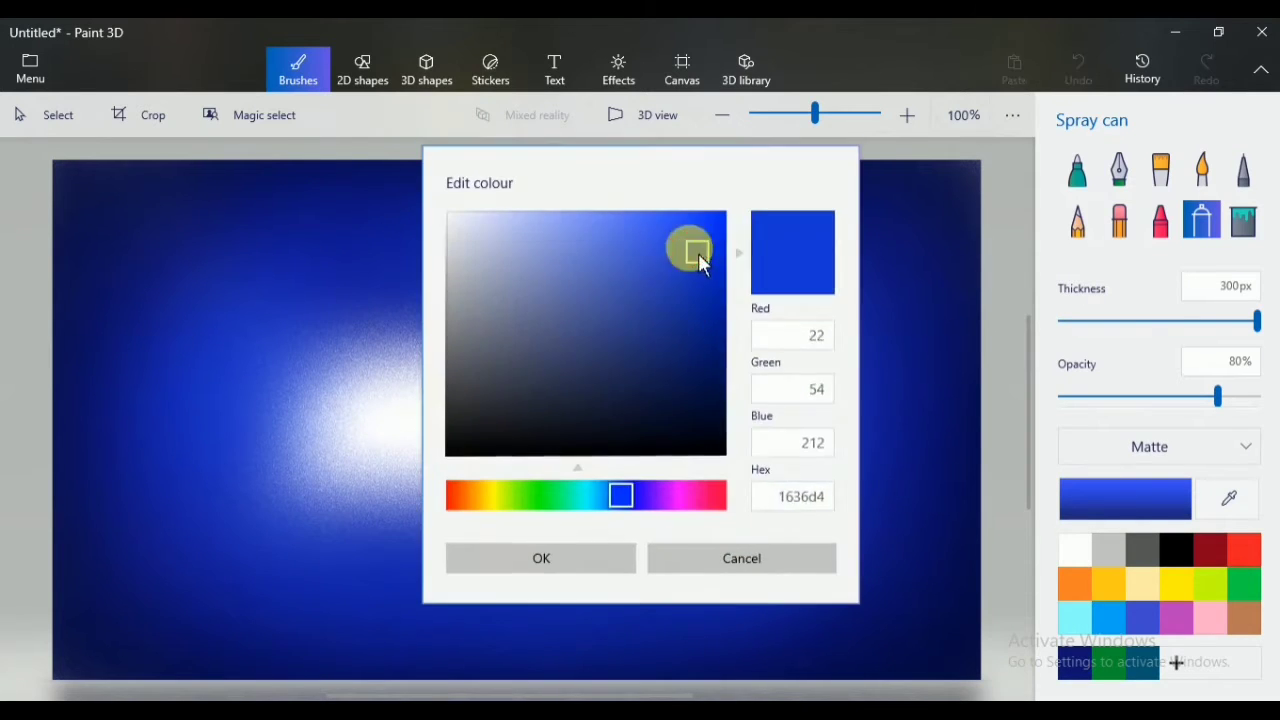
{"action": "left_click_drag", "start_coordinate": [700, 260], "coordinate": [688, 236]}
{"action": "left_click", "coordinate": [571, 566]}
{"action": "mouse_move", "coordinate": [300, 460]}
{"action": "left_mouse_down"}
{"action": "mouse_move", "coordinate": [320, 471]}
{"action": "mouse_move", "coordinate": [289, 449]}
{"action": "mouse_move", "coordinate": [558, 537]}
{"action": "mouse_move", "coordinate": [743, 414]}
{"action": "mouse_move", "coordinate": [577, 320]}
{"action": "mouse_move", "coordinate": [443, 360]}
{"action": "mouse_move", "coordinate": [433, 329]}
{"action": "left_mouse_up"}
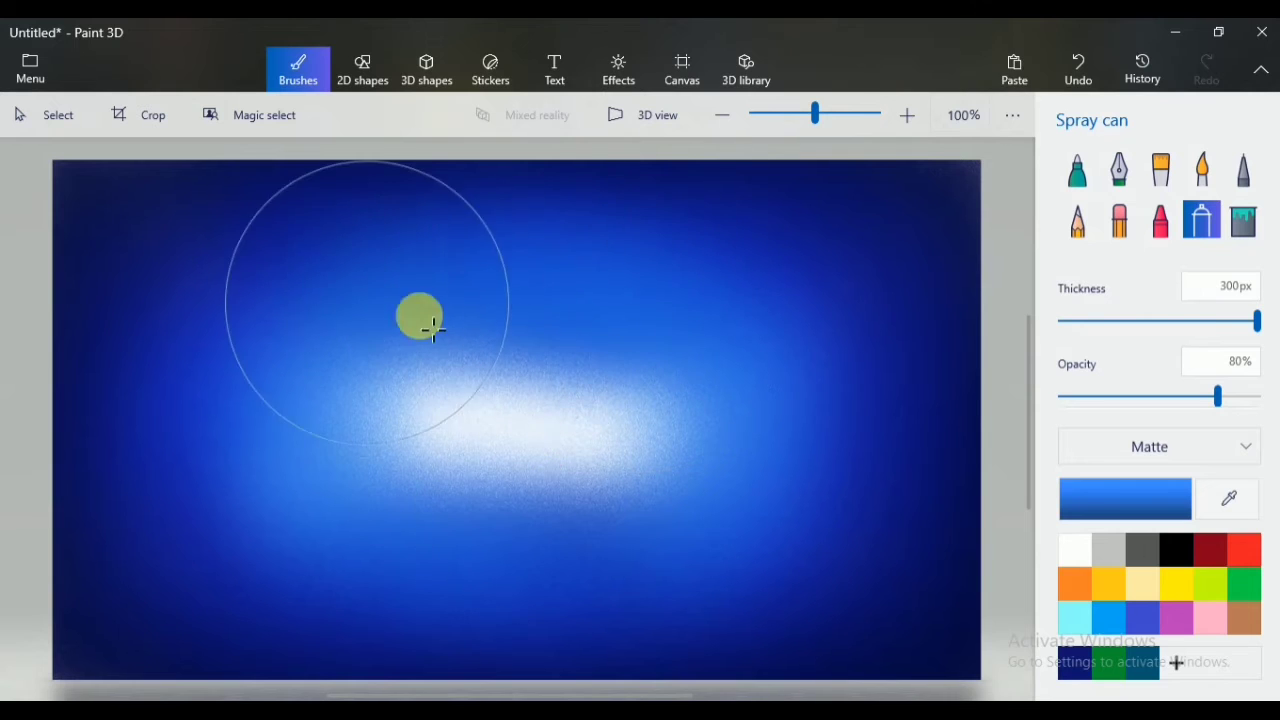
Shift the spray colour to sky blue and cover the remaining white centre of the canvas
{"action": "left_click", "coordinate": [1125, 498]}
{"action": "left_click_drag", "start_coordinate": [612, 498], "coordinate": [599, 499]}
{"action": "left_click", "coordinate": [541, 557]}
{"action": "mouse_move", "coordinate": [428, 485]}
{"action": "left_mouse_down"}
{"action": "mouse_move", "coordinate": [395, 417]}
{"action": "mouse_move", "coordinate": [487, 362]}
{"action": "mouse_move", "coordinate": [664, 413]}
{"action": "mouse_move", "coordinate": [660, 483]}
{"action": "mouse_move", "coordinate": [601, 517]}
{"action": "mouse_move", "coordinate": [503, 516]}
{"action": "mouse_move", "coordinate": [433, 425]}
{"action": "mouse_move", "coordinate": [540, 400]}
{"action": "left_mouse_up"}
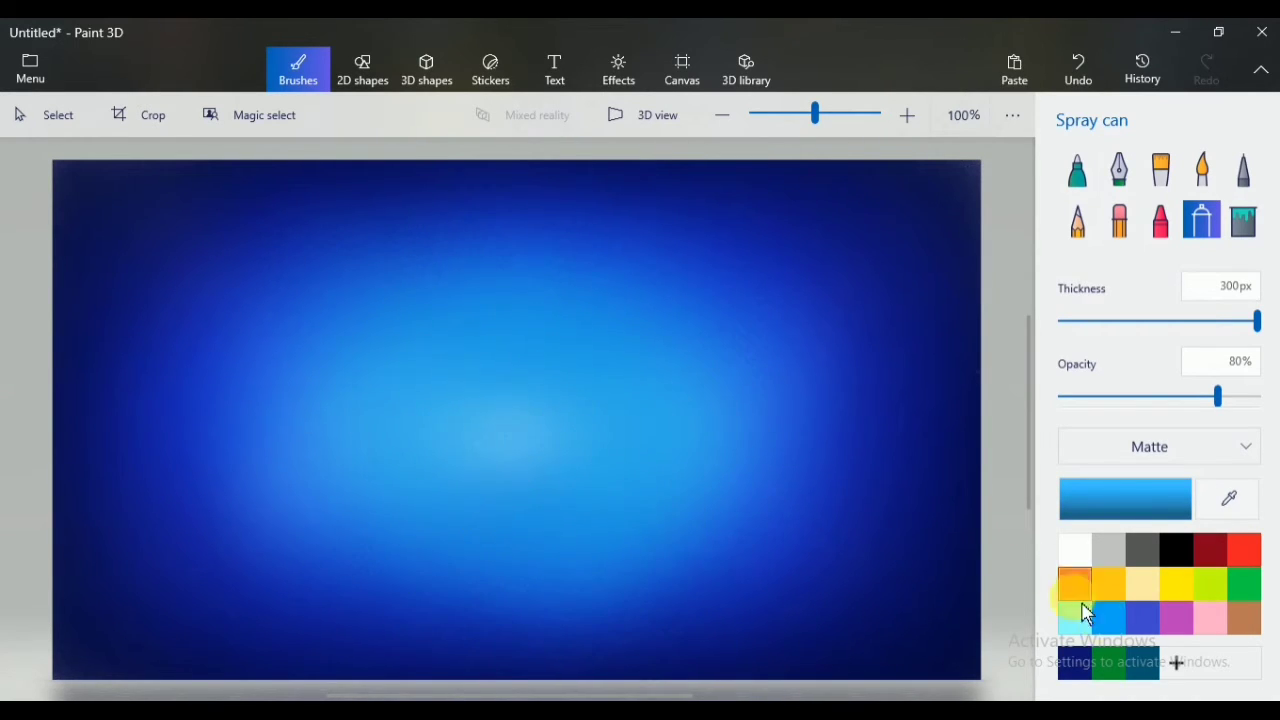
Build up a turquoise glow in the middle of the canvas with the Spray can at varying opacities, including 17% and 37%
{"action": "left_click", "coordinate": [1085, 611]}
{"action": "left_click", "coordinate": [1093, 397]}
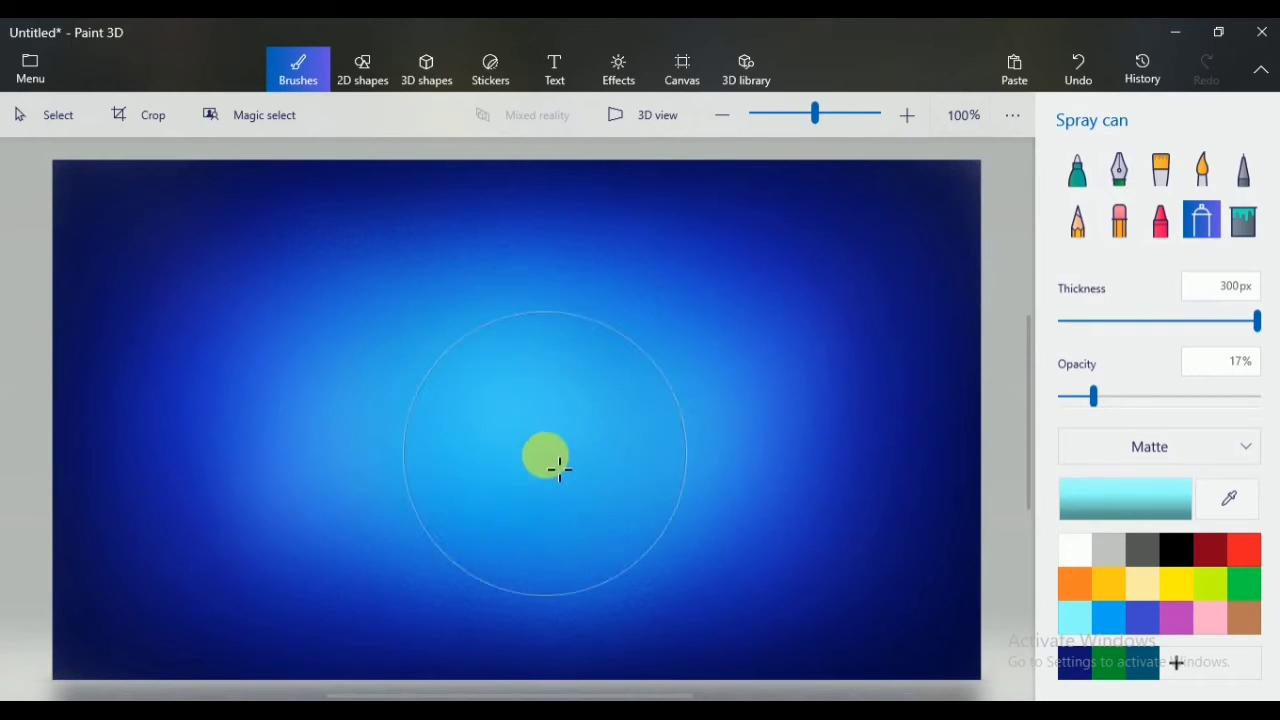
{"action": "mouse_move", "coordinate": [559, 468]}
{"action": "left_mouse_down"}
{"action": "mouse_move", "coordinate": [555, 363]}
{"action": "mouse_move", "coordinate": [617, 466]}
{"action": "mouse_move", "coordinate": [507, 531]}
{"action": "mouse_move", "coordinate": [409, 450]}
{"action": "mouse_move", "coordinate": [609, 377]}
{"action": "left_mouse_up"}
{"action": "left_click", "coordinate": [1140, 397]}
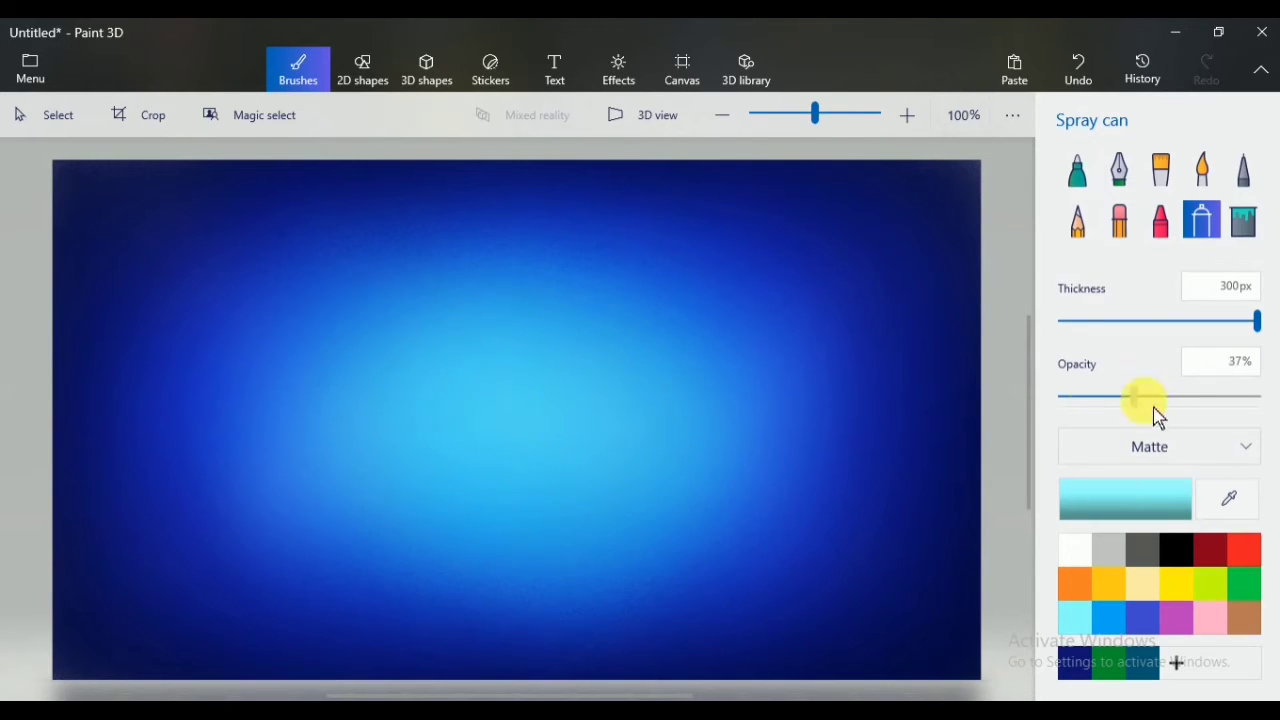
{"action": "left_click", "coordinate": [1164, 397]}
{"action": "left_click", "coordinate": [491, 416]}
{"action": "left_click", "coordinate": [1101, 397]}
{"action": "left_click_drag", "start_coordinate": [406, 446], "coordinate": [578, 404]}
Spray a soft white glow over the bright centre, using 213px at 14% opacity and 299px at 6% opacity
{"action": "left_click", "coordinate": [1078, 549]}
{"action": "left_click", "coordinate": [1087, 397]}
{"action": "left_click", "coordinate": [1195, 321]}
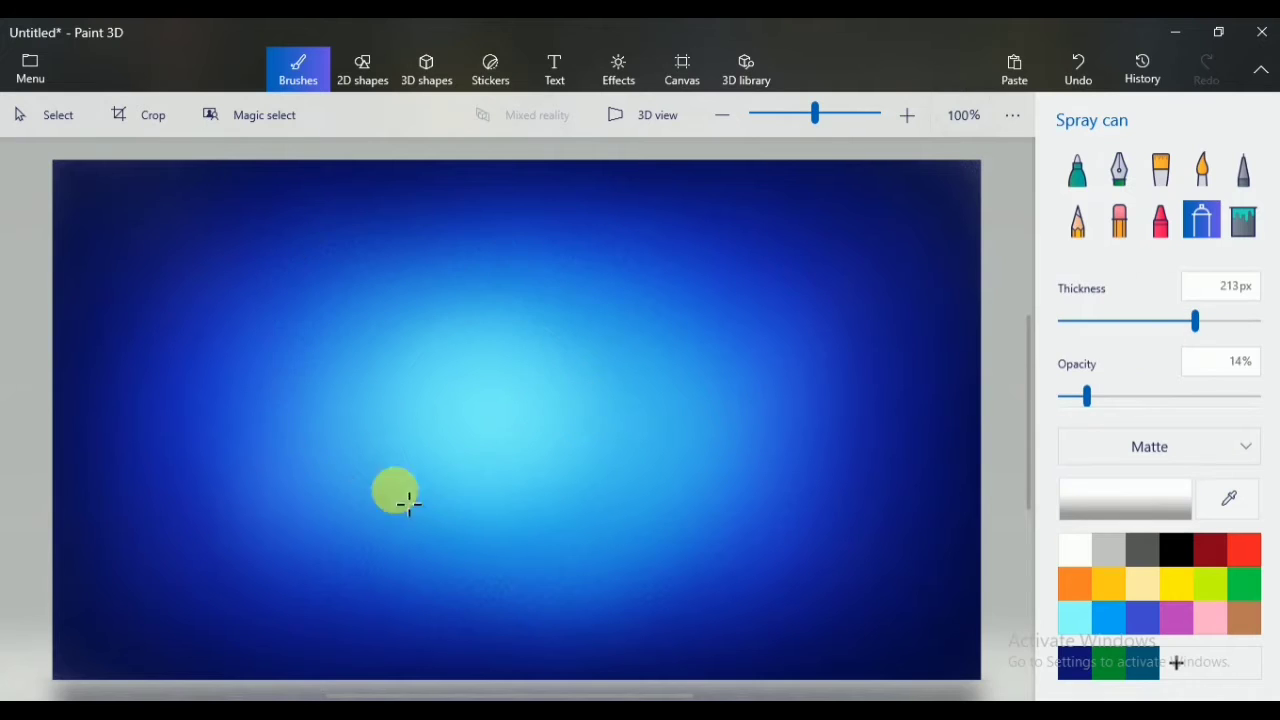
{"action": "left_click_drag", "start_coordinate": [409, 503], "coordinate": [400, 486]}
{"action": "left_click", "coordinate": [1257, 321]}
{"action": "left_click", "coordinate": [1087, 397]}
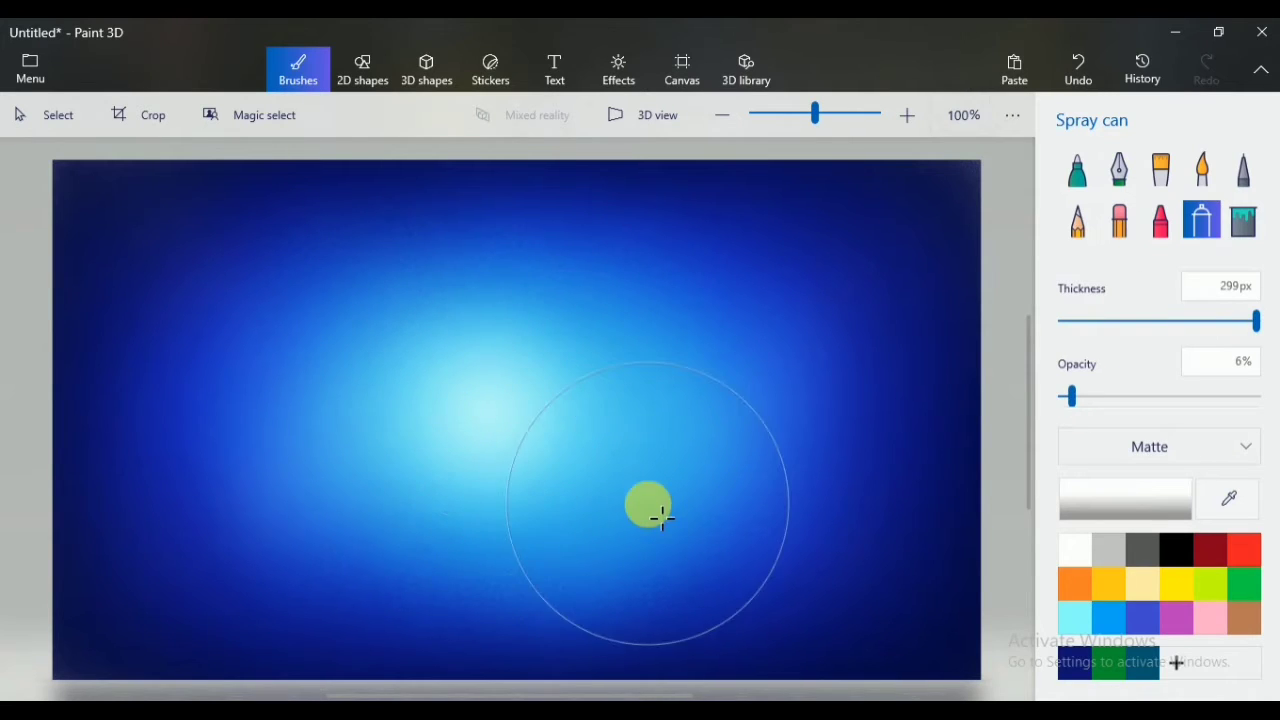
Place a small solid white circle at the centre of the glow as the moon
{"action": "left_click", "coordinate": [362, 70]}
{"action": "left_click_drag", "start_coordinate": [449, 380], "coordinate": [583, 514]}
{"action": "left_click_drag", "start_coordinate": [520, 461], "coordinate": [509, 442]}
{"action": "left_click_drag", "start_coordinate": [556, 481], "coordinate": [526, 450]}
{"action": "left_click_drag", "start_coordinate": [492, 418], "coordinate": [501, 427]}
{"action": "left_click", "coordinate": [1086, 295]}
{"action": "left_click_drag", "start_coordinate": [1079, 371], "coordinate": [1217, 371]}
{"action": "left_click", "coordinate": [566, 415]}
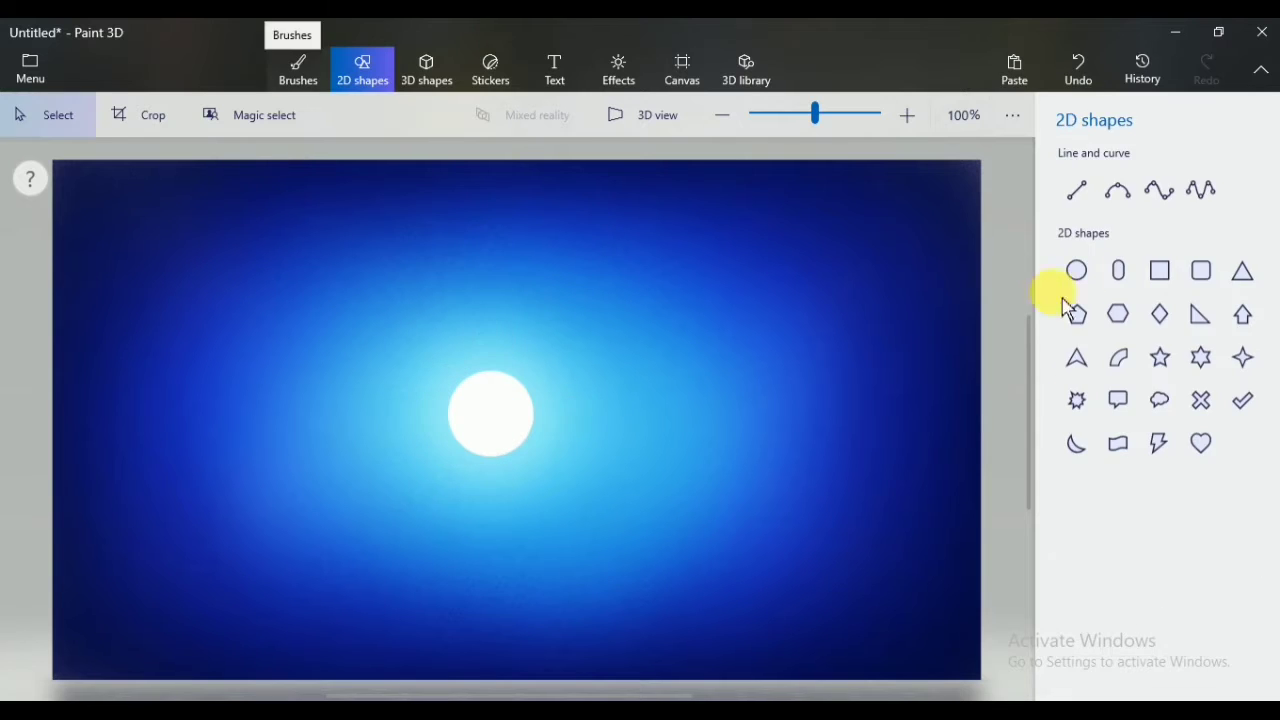
Paint dark grey spots on the moon with the 6px Pencil and the Watercolour brush, ending at 16px and 20% opacity
{"action": "left_click", "coordinate": [298, 70]}
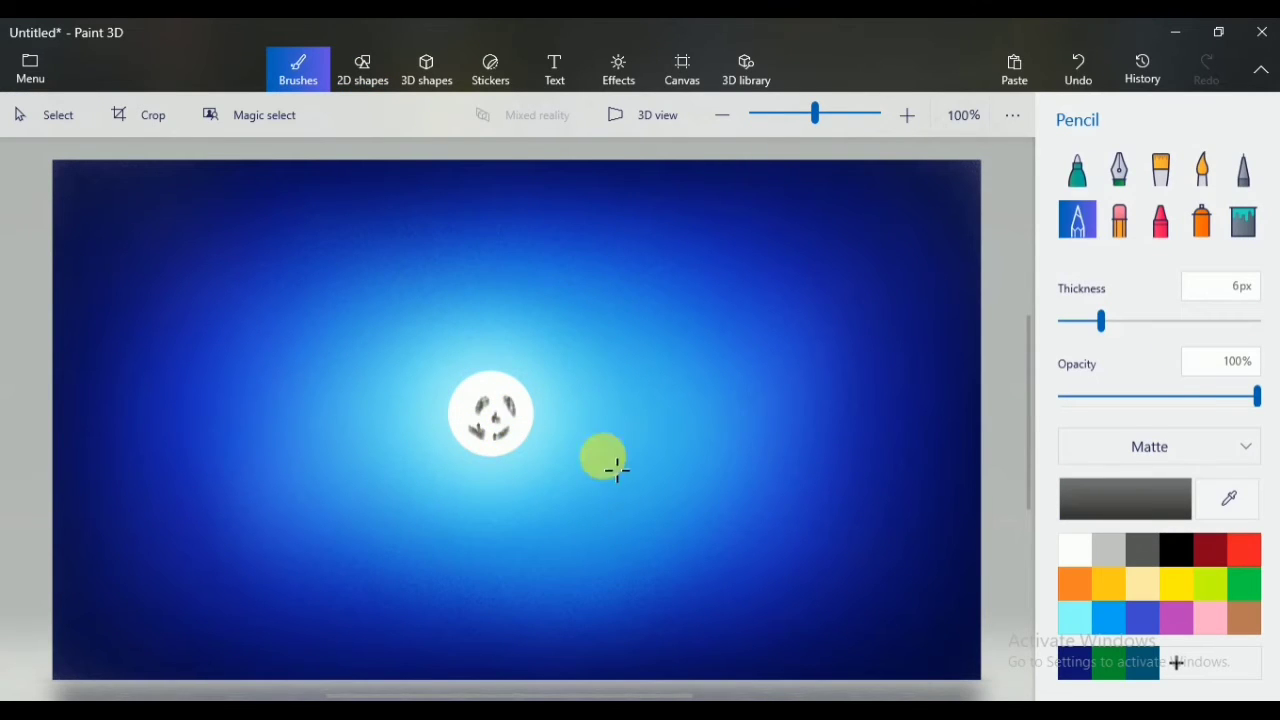
{"action": "left_click", "coordinate": [1202, 170]}
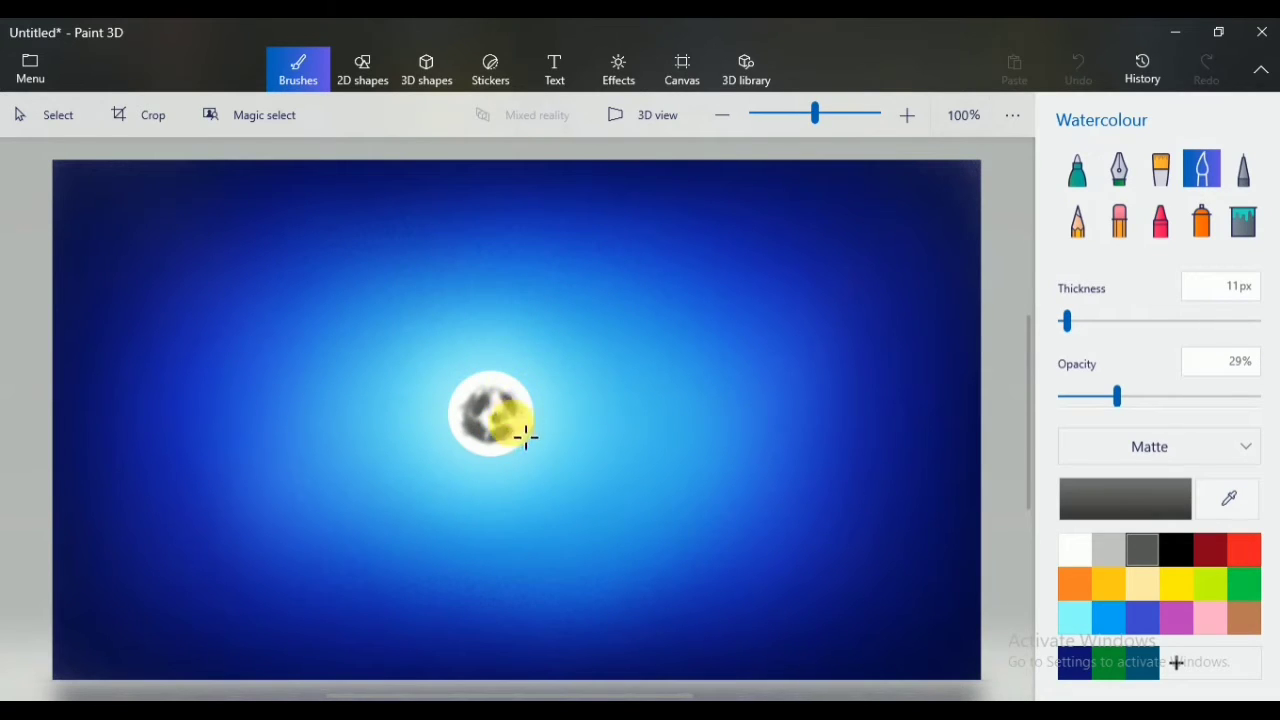
{"action": "left_click_drag", "start_coordinate": [1117, 396], "coordinate": [1098, 396]}
{"action": "left_click_drag", "start_coordinate": [1067, 321], "coordinate": [1073, 321]}
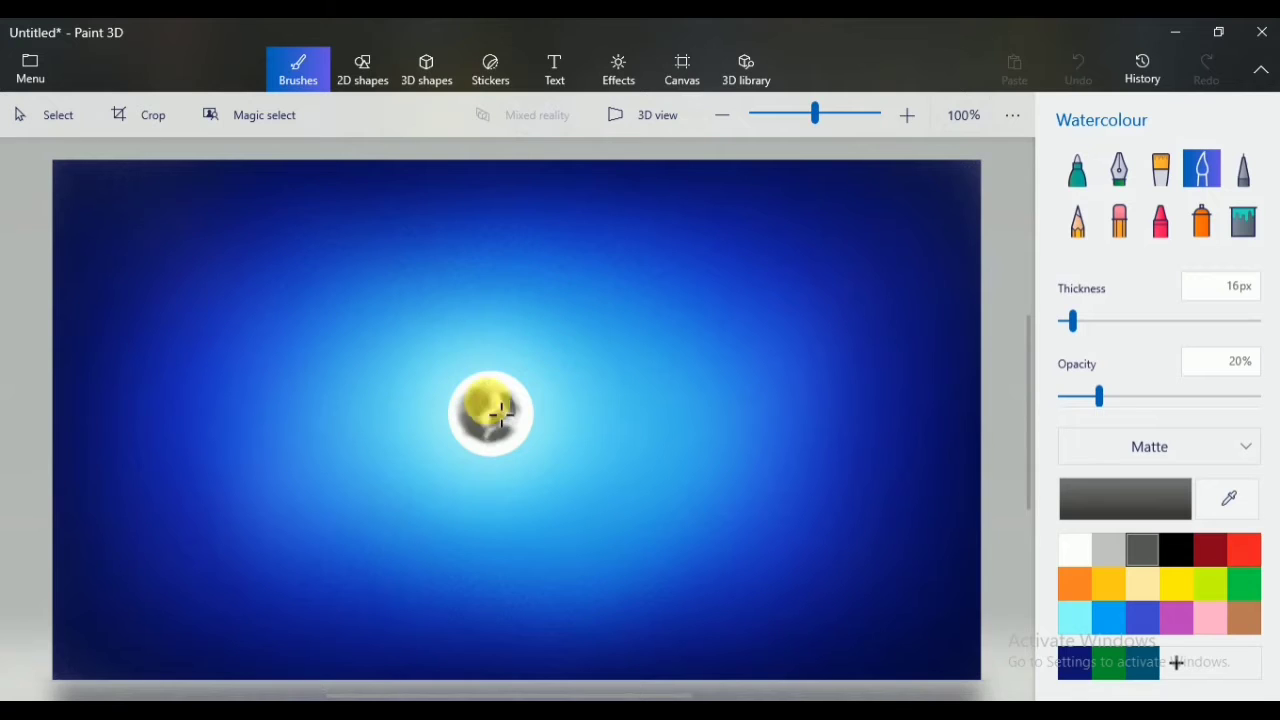
Soften the moon's dark spots with Watercolour in light grey at 15–18% opacity and in white at 27px, 9–14% opacity
{"action": "left_click", "coordinate": [1117, 552]}
{"action": "left_click_drag", "start_coordinate": [1099, 396], "coordinate": [1088, 396]}
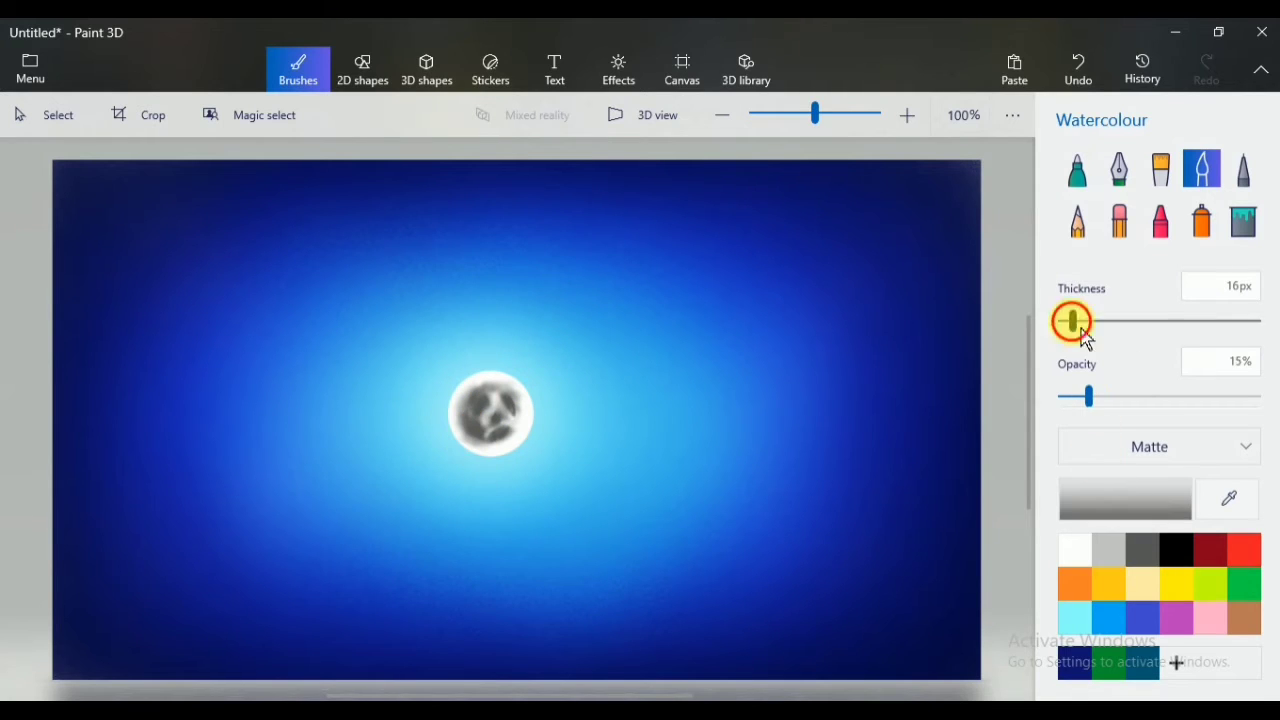
{"action": "left_click_drag", "start_coordinate": [1074, 321], "coordinate": [1068, 321]}
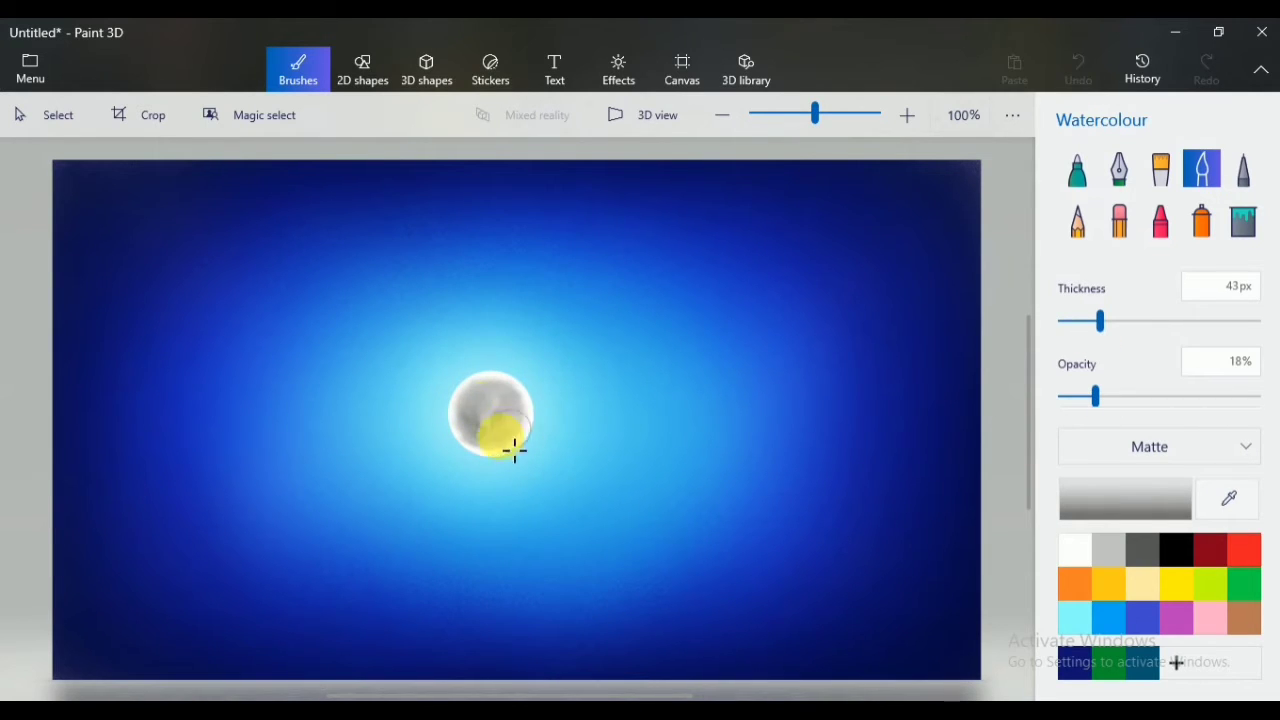
{"action": "left_click", "coordinate": [1110, 568]}
{"action": "left_click", "coordinate": [489, 437]}
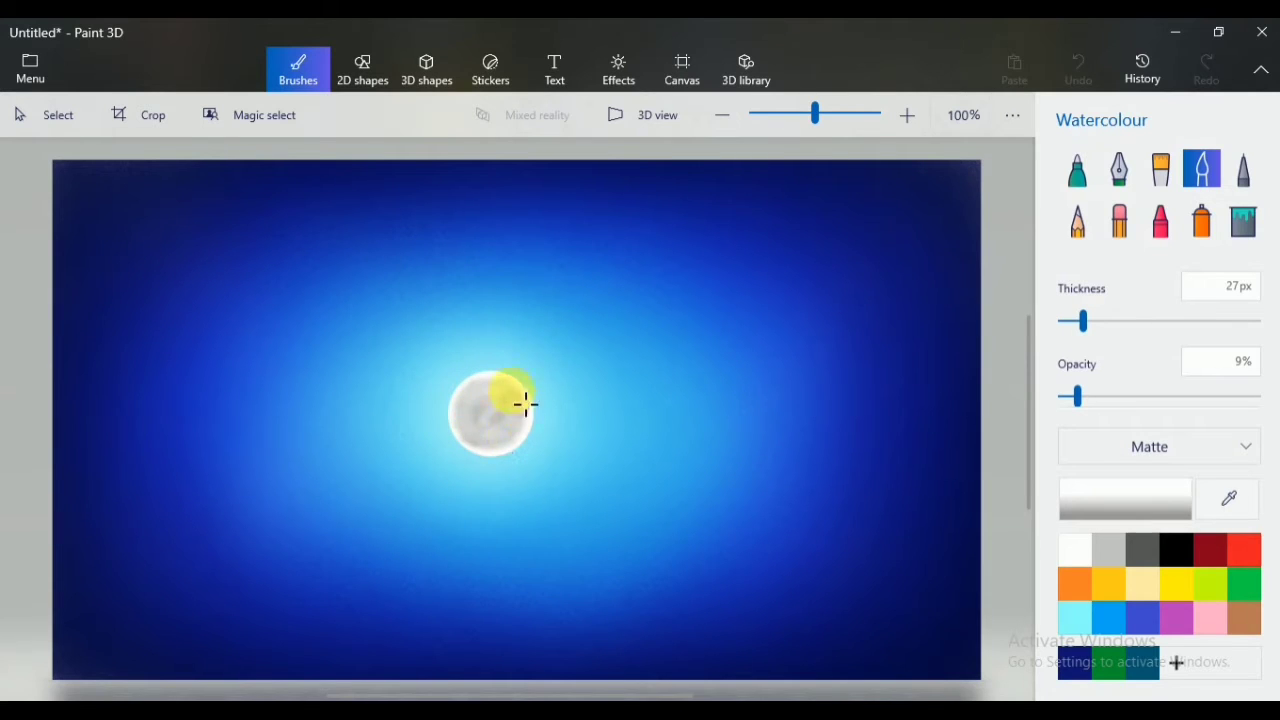
{"action": "left_click", "coordinate": [1086, 397]}
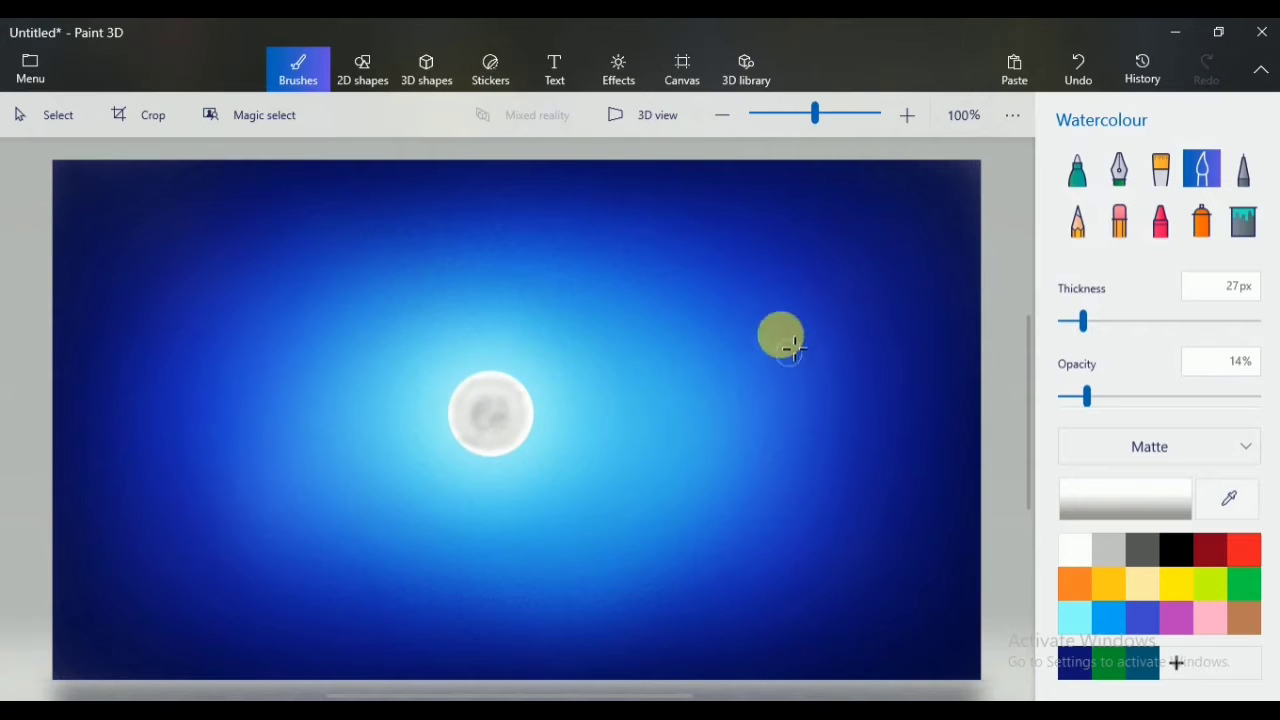
Draw a black forked tree below the moon with the Pencil, sketching two main branches and a trunk at 10px and 8px
{"action": "left_click", "coordinate": [1078, 224]}
{"action": "left_click", "coordinate": [1177, 549]}
{"action": "left_click", "coordinate": [1258, 321]}
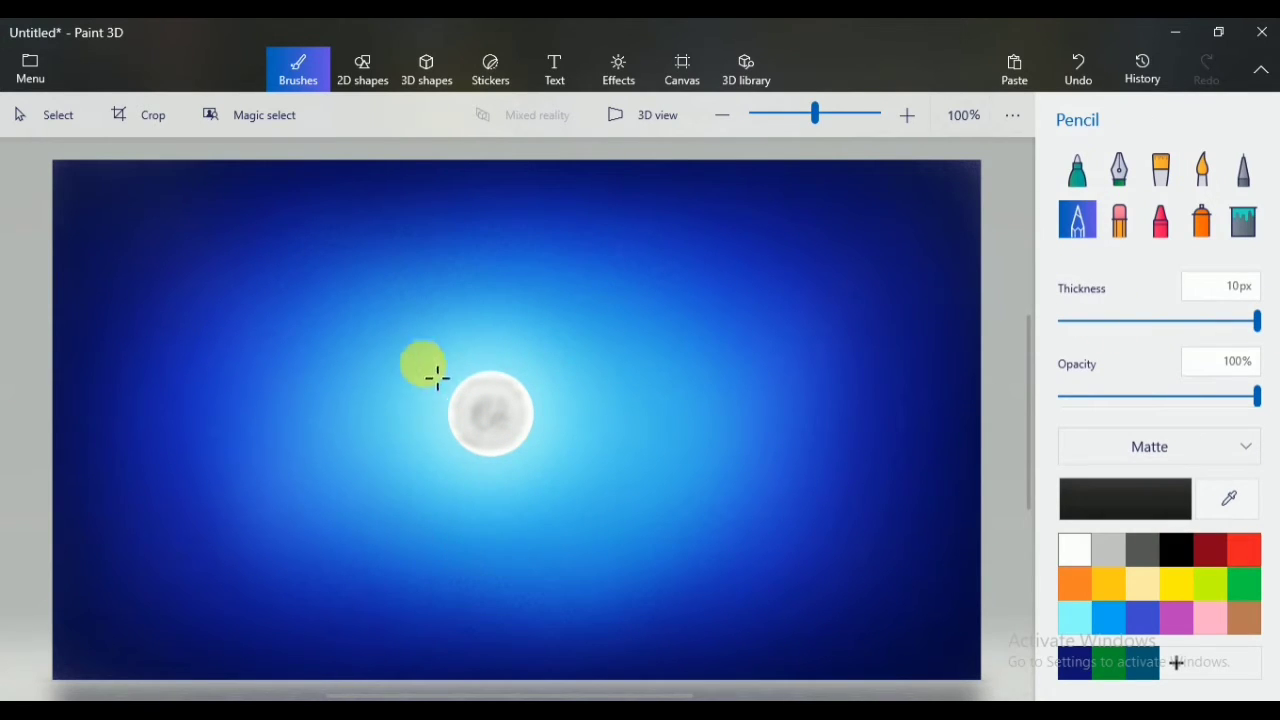
{"action": "mouse_move", "coordinate": [398, 507]}
{"action": "left_mouse_down"}
{"action": "mouse_move", "coordinate": [466, 577]}
{"action": "mouse_move", "coordinate": [631, 449]}
{"action": "mouse_move", "coordinate": [666, 280]}
{"action": "left_mouse_up"}
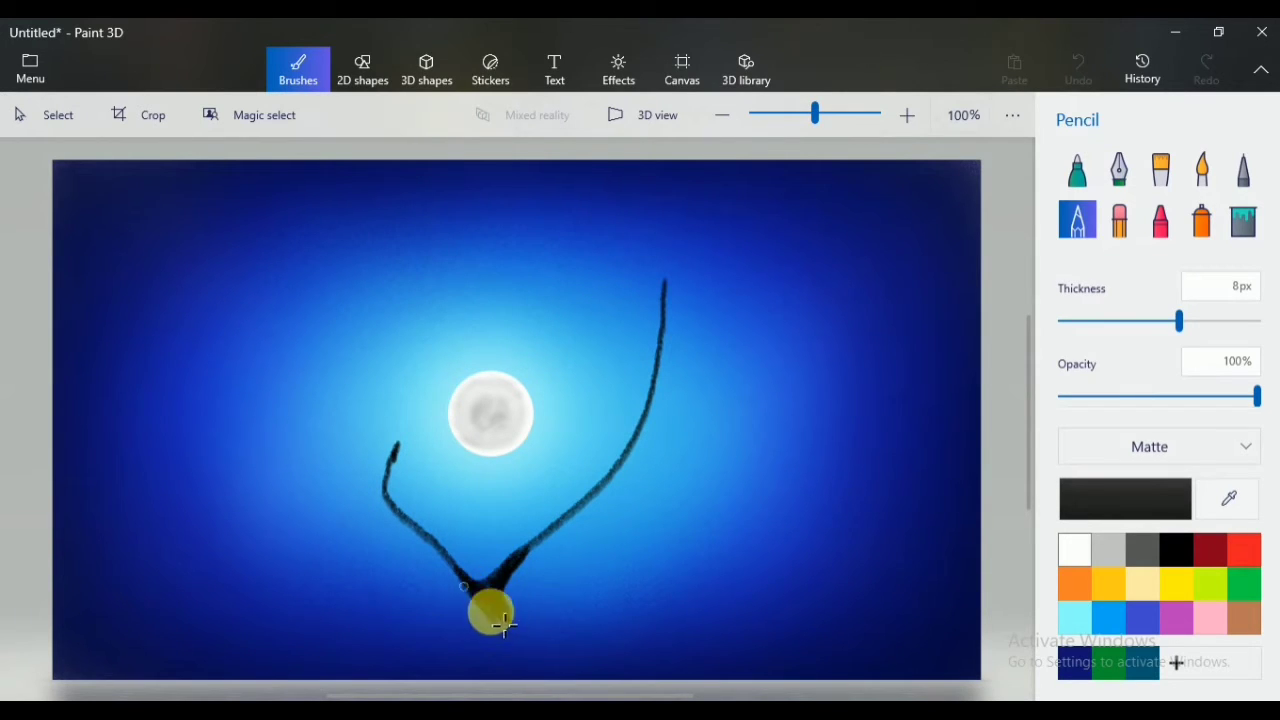
{"action": "left_click_drag", "start_coordinate": [522, 625], "coordinate": [543, 680]}
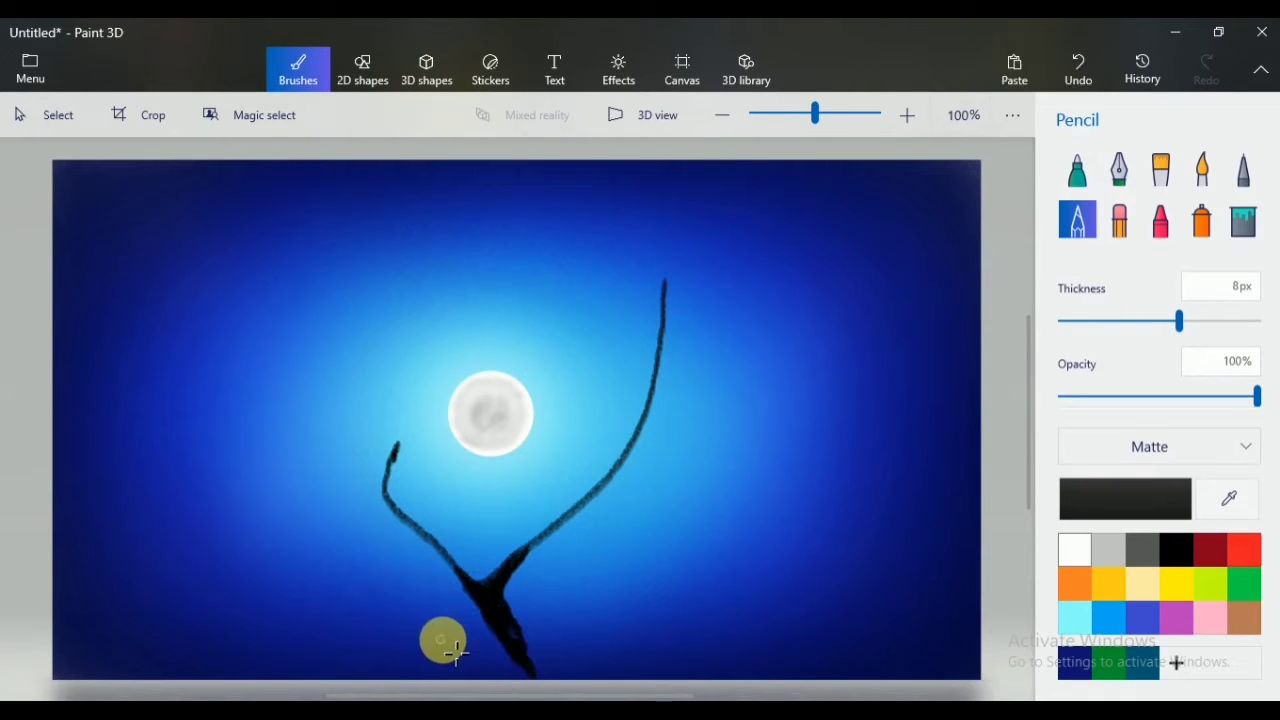
{"action": "mouse_move", "coordinate": [522, 654]}
{"action": "left_mouse_down"}
{"action": "mouse_move", "coordinate": [482, 600]}
{"action": "mouse_move", "coordinate": [563, 693]}
{"action": "mouse_move", "coordinate": [483, 606]}
{"action": "left_mouse_up"}
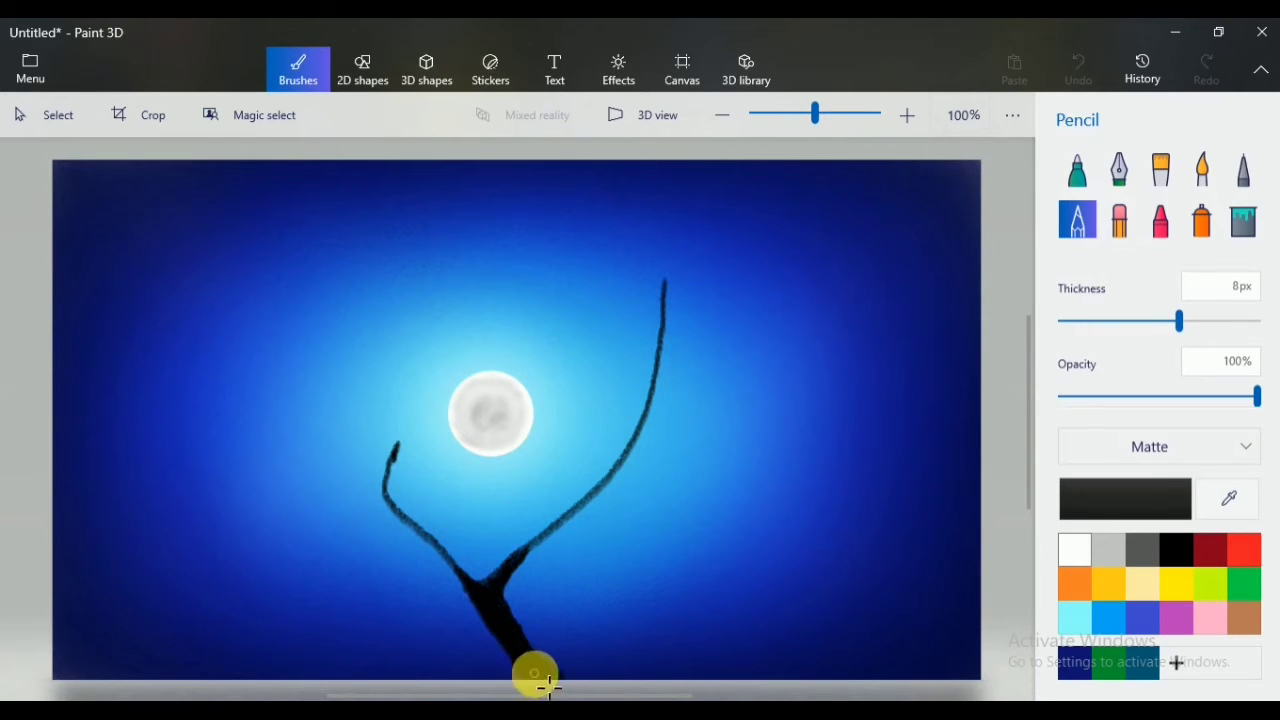
{"action": "mouse_move", "coordinate": [529, 664]}
{"action": "left_mouse_down"}
{"action": "mouse_move", "coordinate": [528, 579]}
{"action": "mouse_move", "coordinate": [561, 551]}
{"action": "mouse_move", "coordinate": [515, 586]}
{"action": "mouse_move", "coordinate": [567, 548]}
{"action": "mouse_move", "coordinate": [512, 587]}
{"action": "mouse_move", "coordinate": [547, 556]}
{"action": "left_mouse_up"}
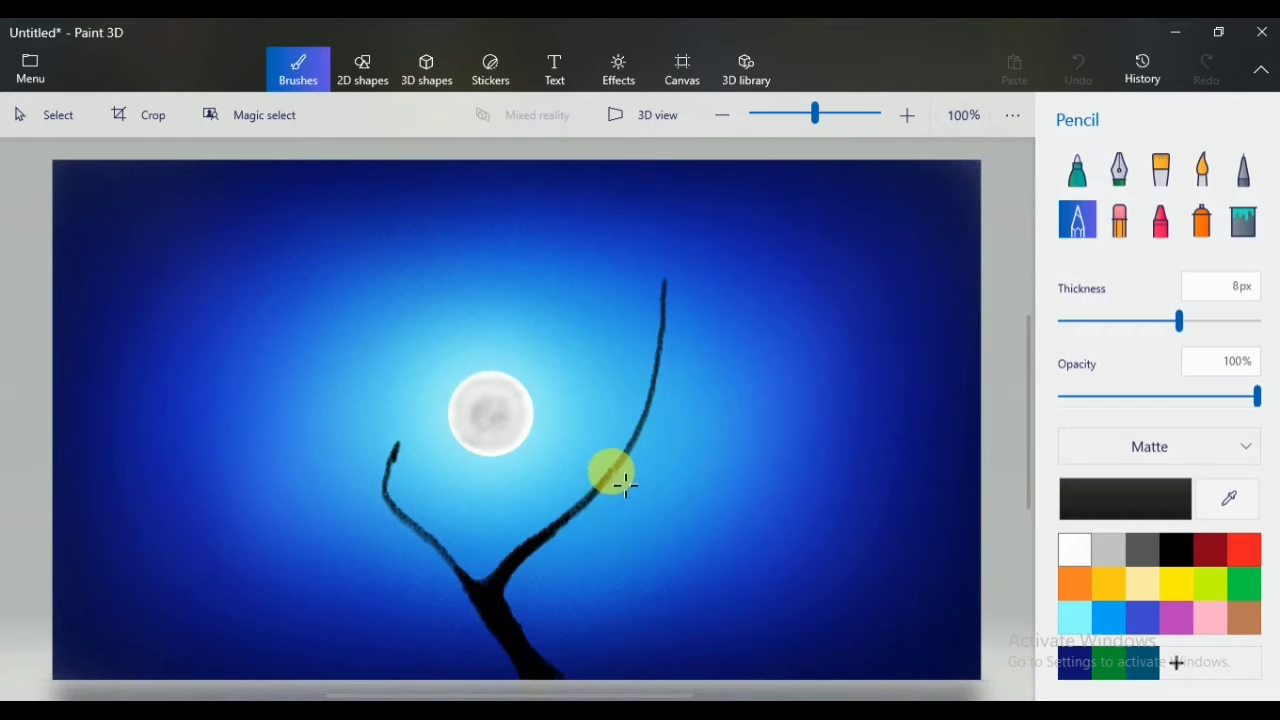
{"action": "mouse_move", "coordinate": [624, 485]}
{"action": "left_mouse_down"}
{"action": "mouse_move", "coordinate": [546, 556]}
{"action": "mouse_move", "coordinate": [655, 420]}
{"action": "left_mouse_up"}
{"action": "left_click_drag", "start_coordinate": [466, 583], "coordinate": [472, 579]}
{"action": "key", "text": "ctrl+z"}
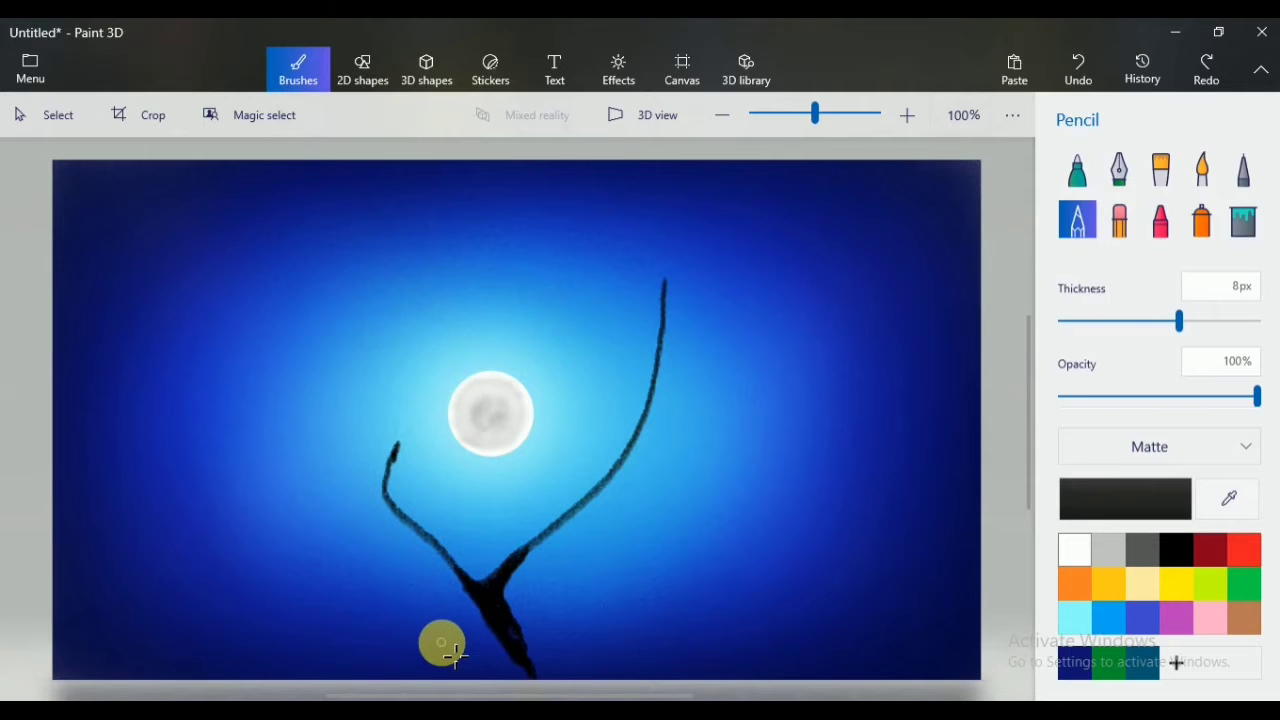
Thicken the black trunk and both main branches with the 8px Pencil and extend the left branch upward
{"action": "left_click_drag", "start_coordinate": [477, 623], "coordinate": [464, 568]}
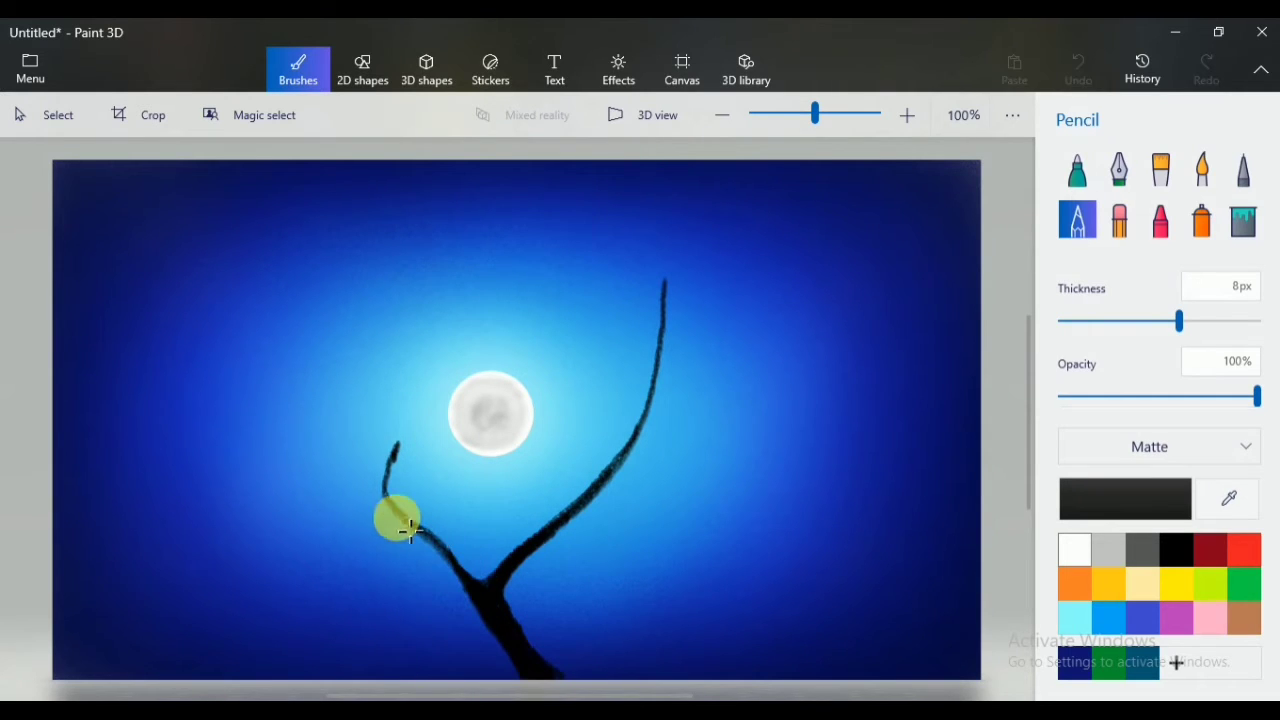
{"action": "left_click_drag", "start_coordinate": [340, 408], "coordinate": [465, 578]}
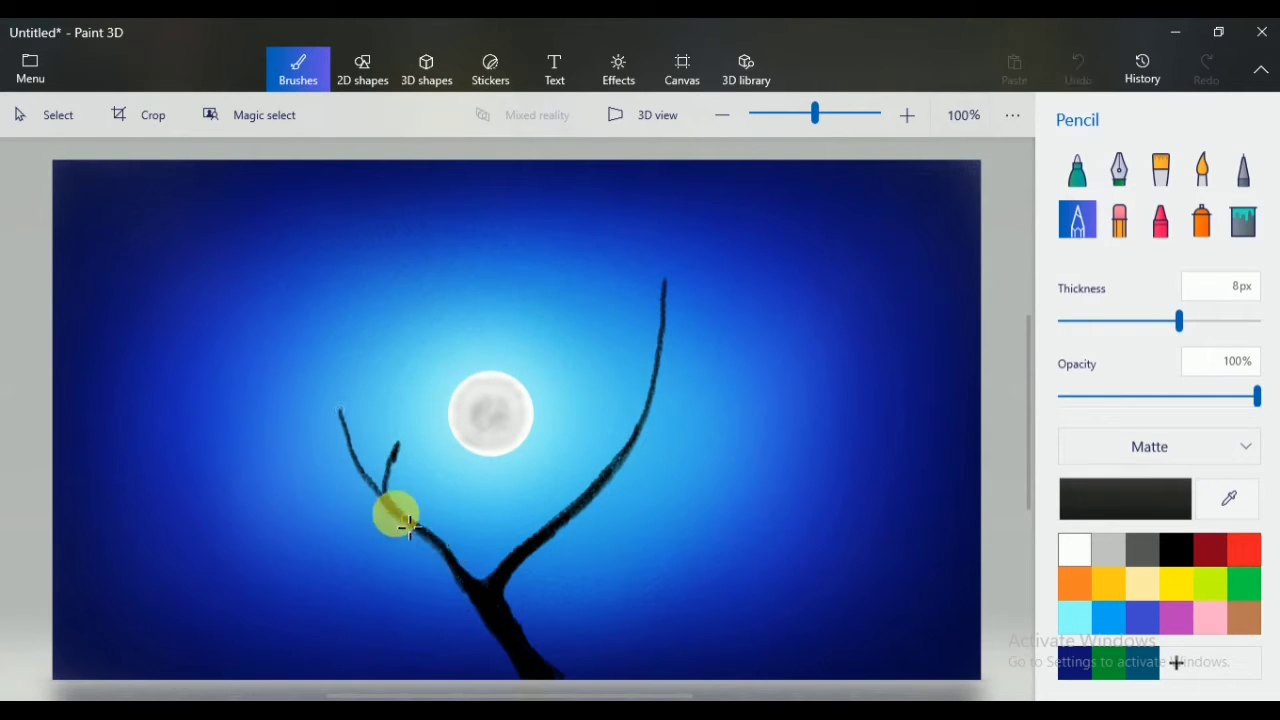
{"action": "left_click_drag", "start_coordinate": [366, 464], "coordinate": [330, 368]}
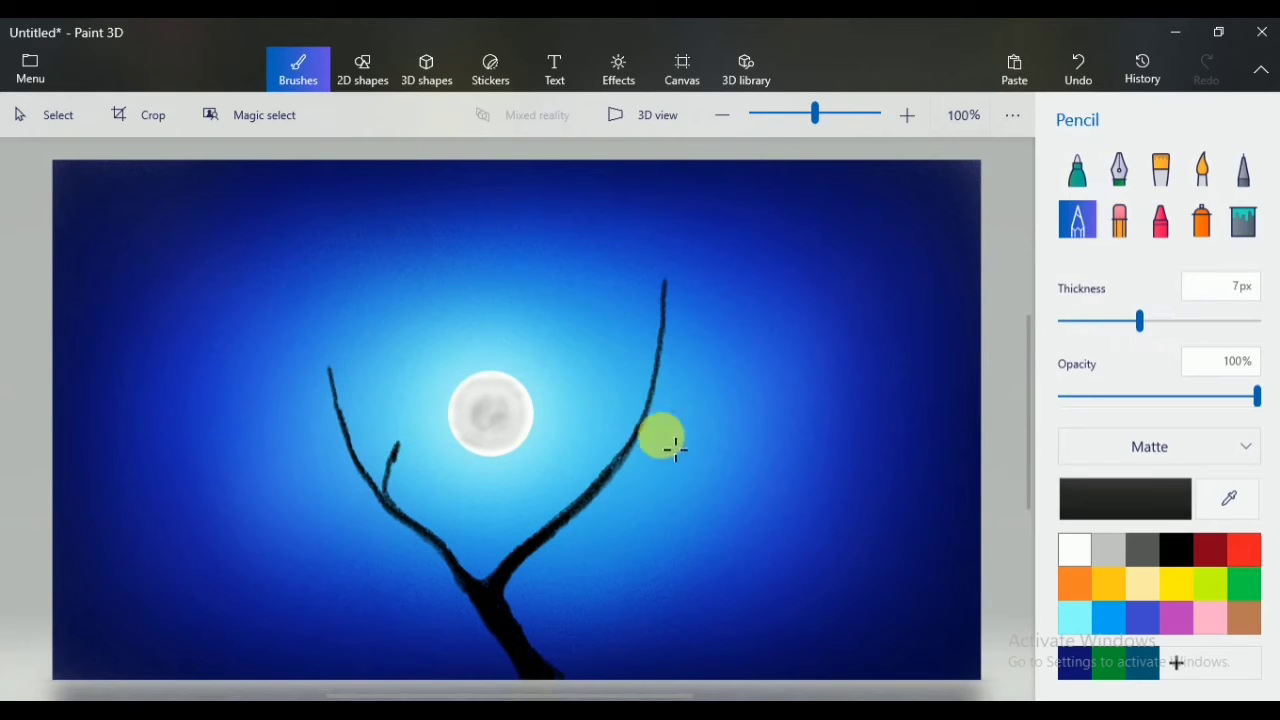
Add two side branches to each main limb of the tree with the black Pencil at 7px
{"action": "mouse_move", "coordinate": [640, 463]}
{"action": "left_mouse_down"}
{"action": "mouse_move", "coordinate": [733, 367]}
{"action": "mouse_move", "coordinate": [731, 306]}
{"action": "left_mouse_up"}
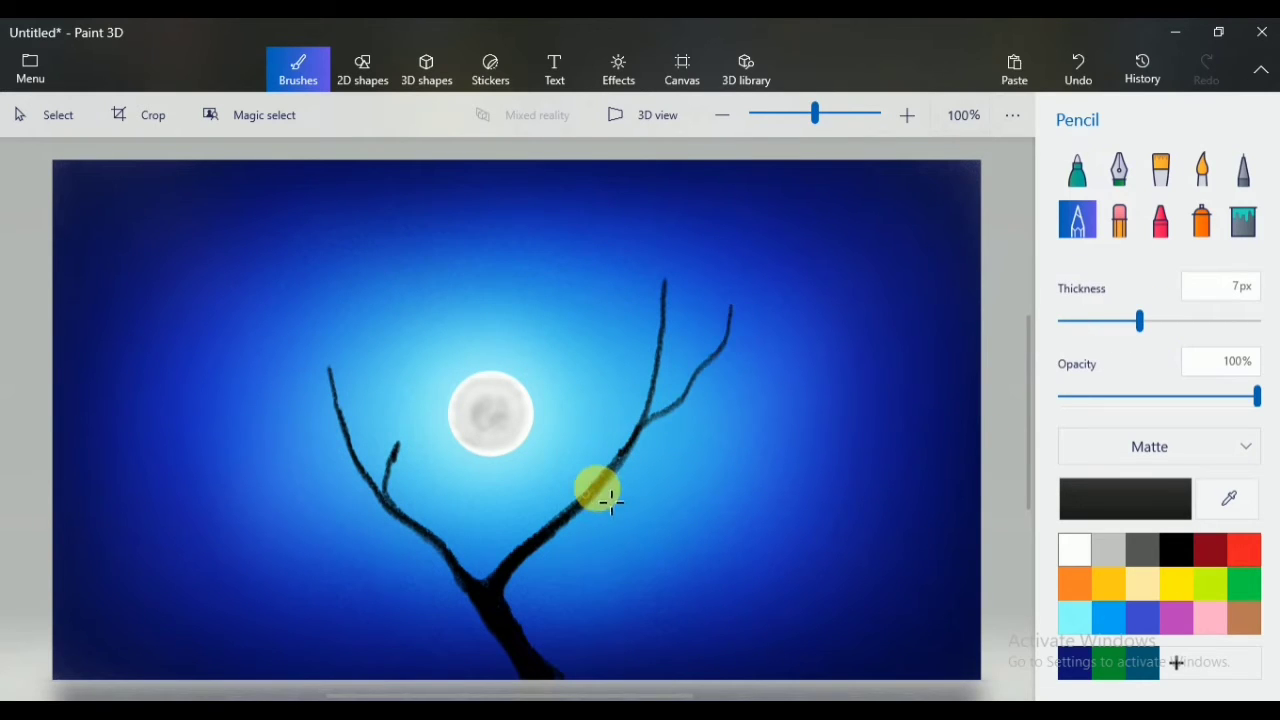
{"action": "mouse_move", "coordinate": [597, 491]}
{"action": "left_mouse_down"}
{"action": "mouse_move", "coordinate": [616, 447]}
{"action": "mouse_move", "coordinate": [576, 327]}
{"action": "left_mouse_up"}
{"action": "mouse_move", "coordinate": [340, 400]}
{"action": "left_mouse_down"}
{"action": "mouse_move", "coordinate": [403, 333]}
{"action": "mouse_move", "coordinate": [395, 255]}
{"action": "left_mouse_up"}
{"action": "left_click_drag", "start_coordinate": [347, 435], "coordinate": [248, 308]}
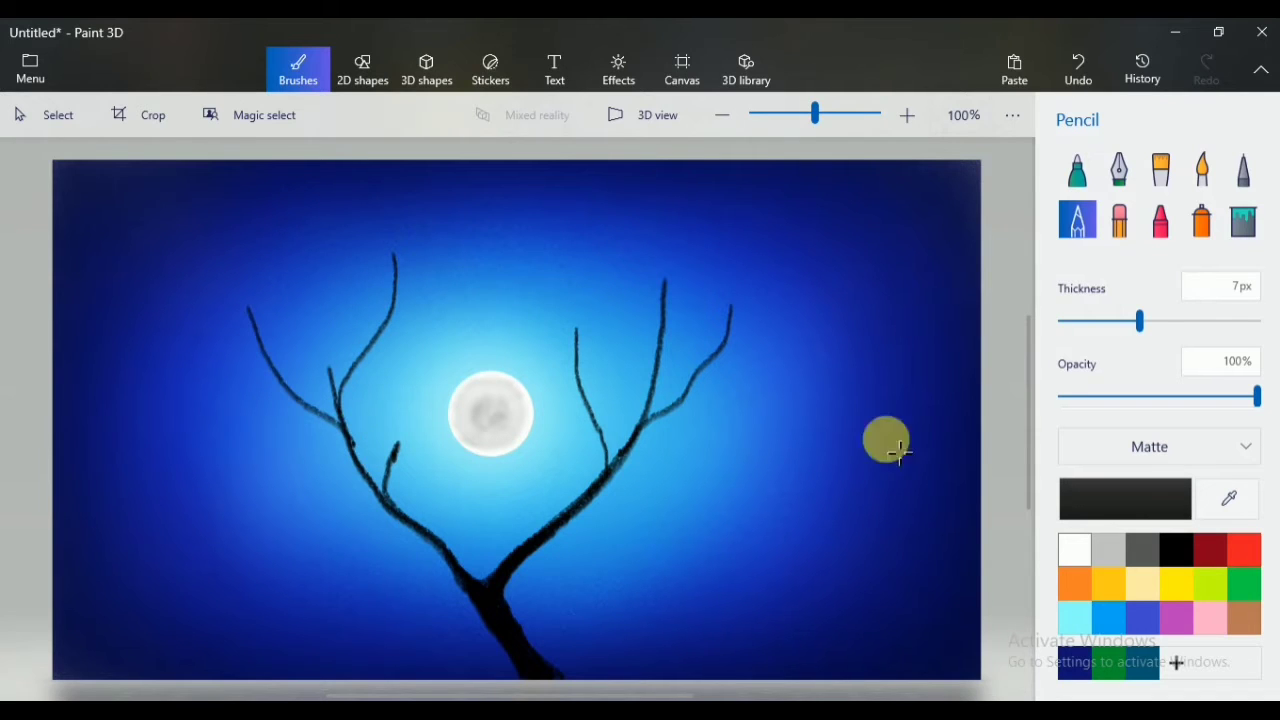
Extend the tree's side branches outward and upward with thinner forked branches using the black Pencil at 6px
{"action": "left_click", "coordinate": [1100, 321]}
{"action": "left_click_drag", "start_coordinate": [430, 425], "coordinate": [427, 352]}
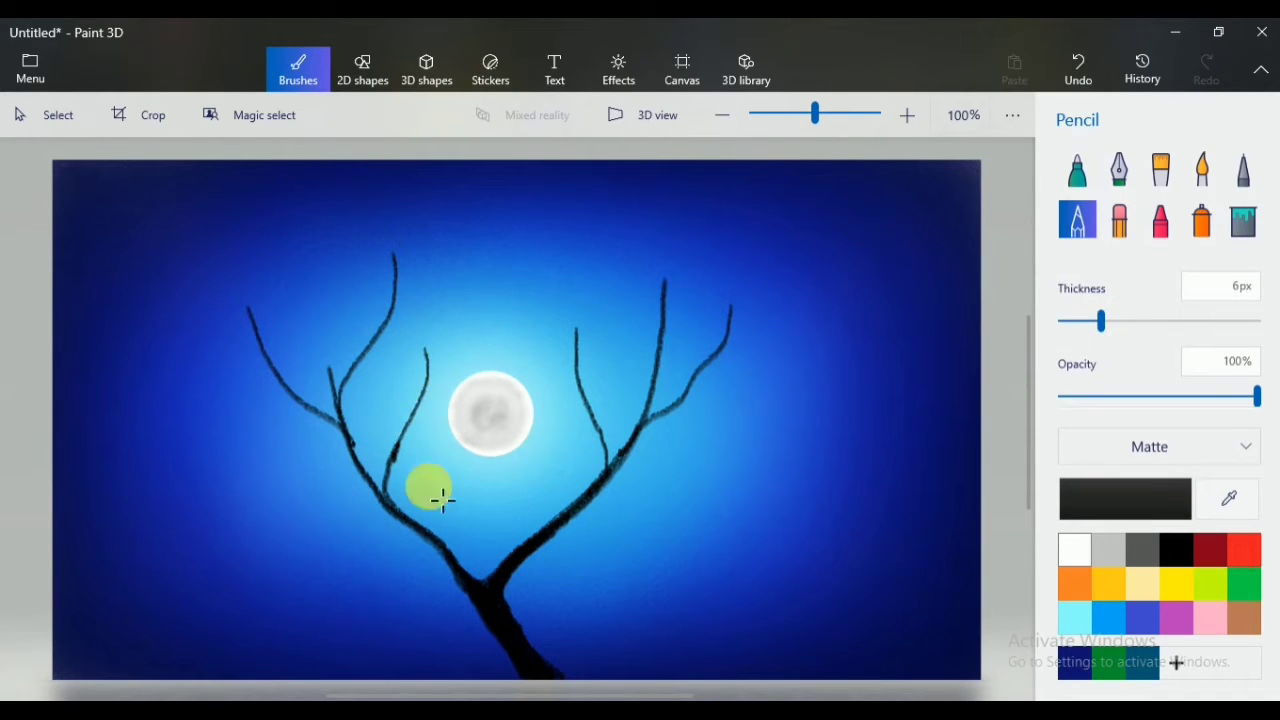
{"action": "left_click_drag", "start_coordinate": [398, 298], "coordinate": [444, 188]}
{"action": "left_click_drag", "start_coordinate": [284, 373], "coordinate": [180, 254]}
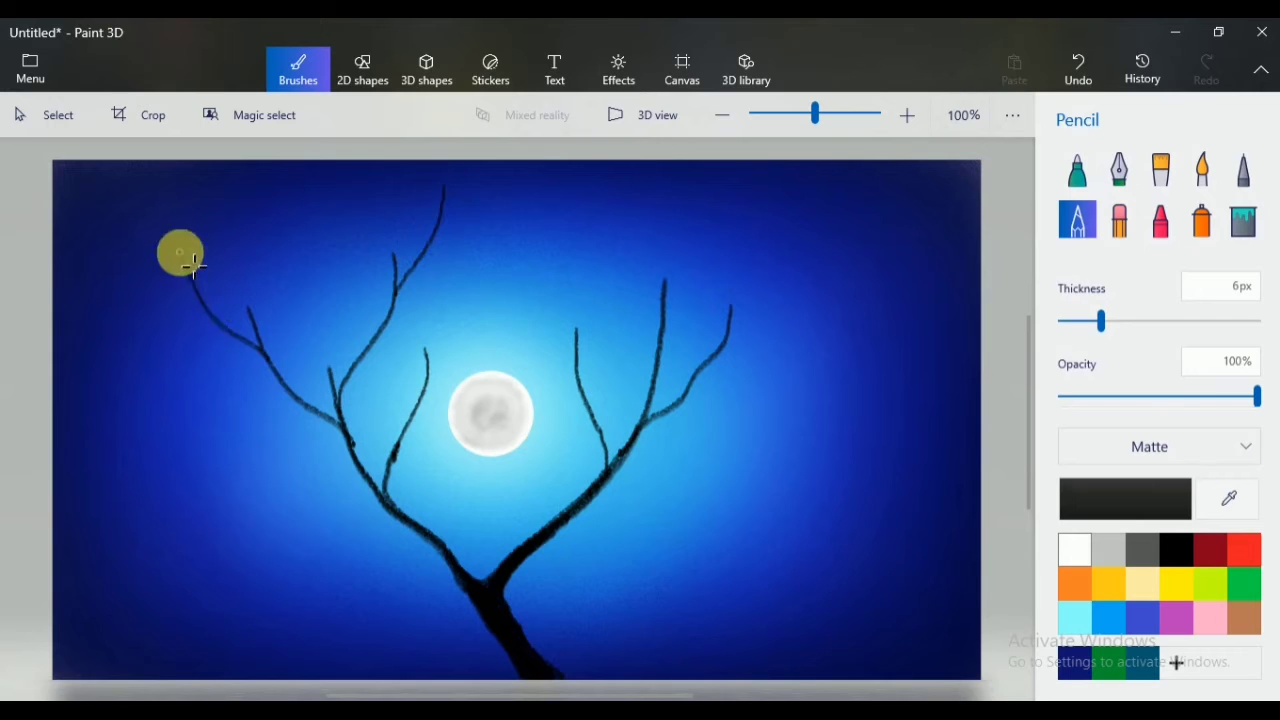
{"action": "left_click_drag", "start_coordinate": [762, 332], "coordinate": [828, 244]}
{"action": "mouse_move", "coordinate": [666, 306]}
{"action": "left_mouse_down"}
{"action": "mouse_move", "coordinate": [724, 280]}
{"action": "mouse_move", "coordinate": [730, 224]}
{"action": "left_mouse_up"}
{"action": "left_click_drag", "start_coordinate": [578, 372], "coordinate": [521, 247]}
{"action": "mouse_move", "coordinate": [536, 298]}
{"action": "left_mouse_down"}
{"action": "mouse_move", "coordinate": [579, 245]}
{"action": "mouse_move", "coordinate": [564, 188]}
{"action": "left_mouse_up"}
Draw fine black twigs with the Pencil at 5px on the upper branches and the small branch beside the moon
{"action": "left_click_drag", "start_coordinate": [1100, 321], "coordinate": [1078, 321]}
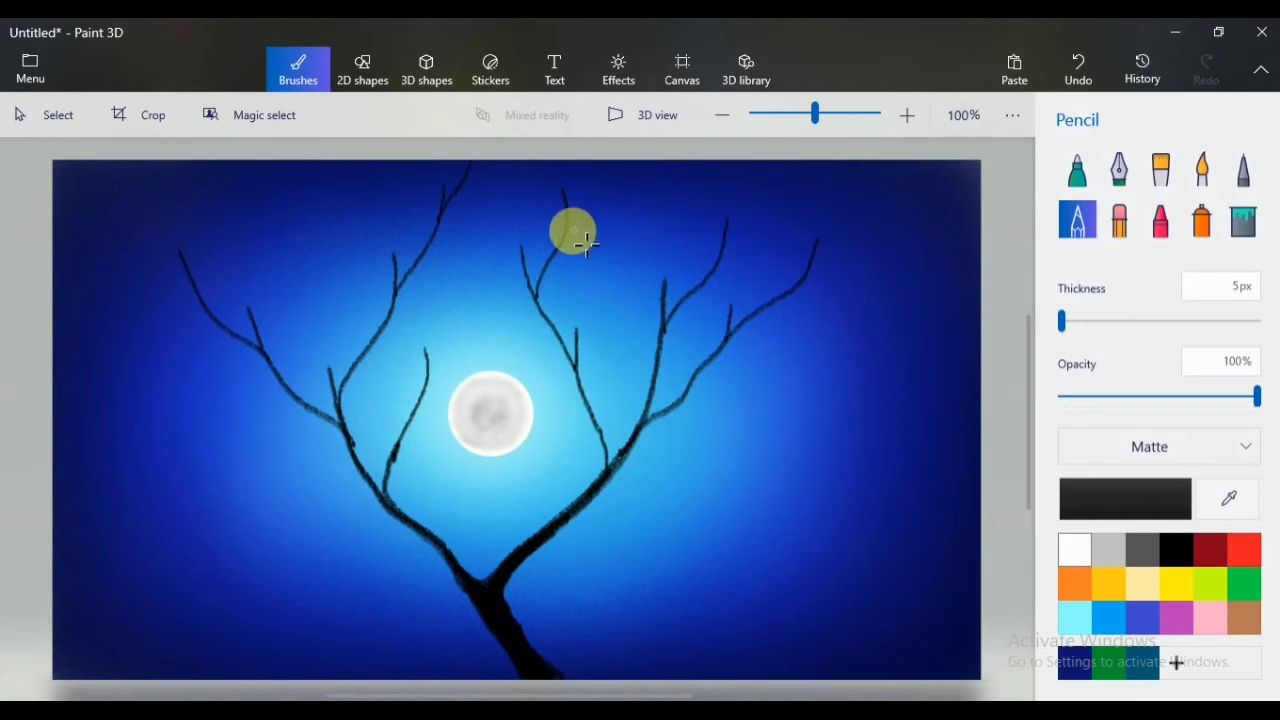
{"action": "left_click_drag", "start_coordinate": [568, 230], "coordinate": [612, 167]}
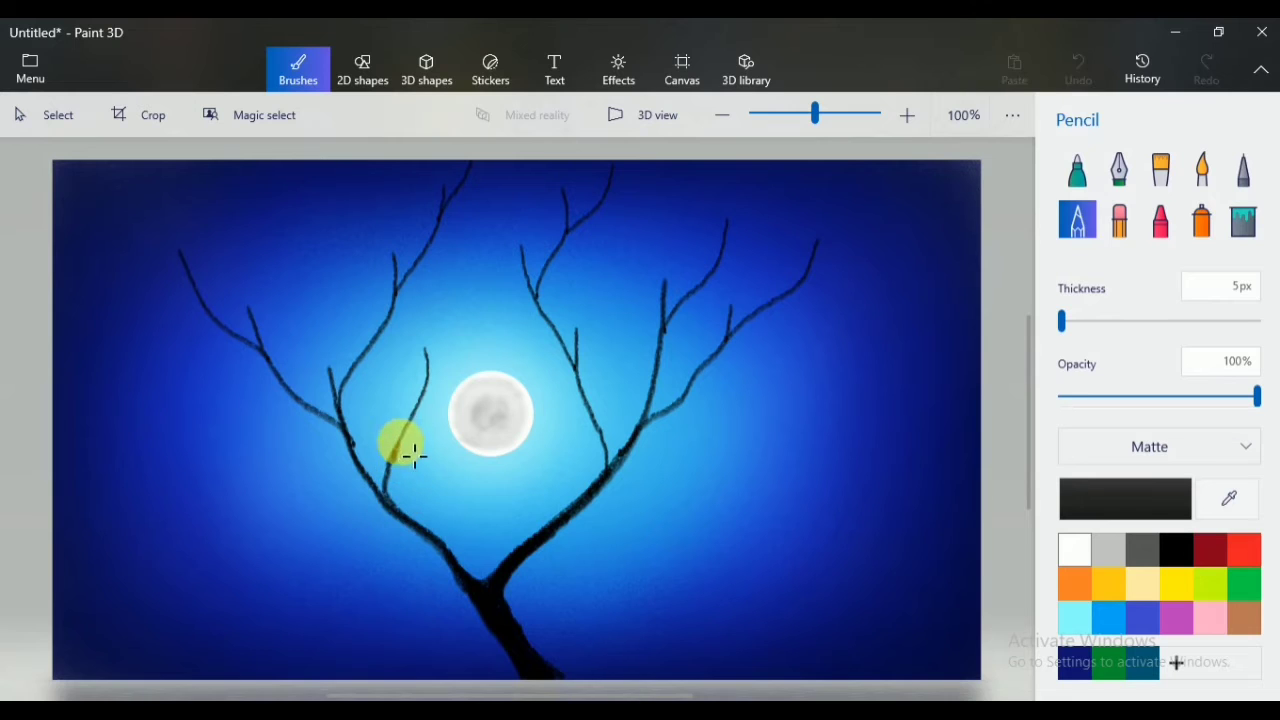
{"action": "left_click_drag", "start_coordinate": [428, 360], "coordinate": [453, 277]}
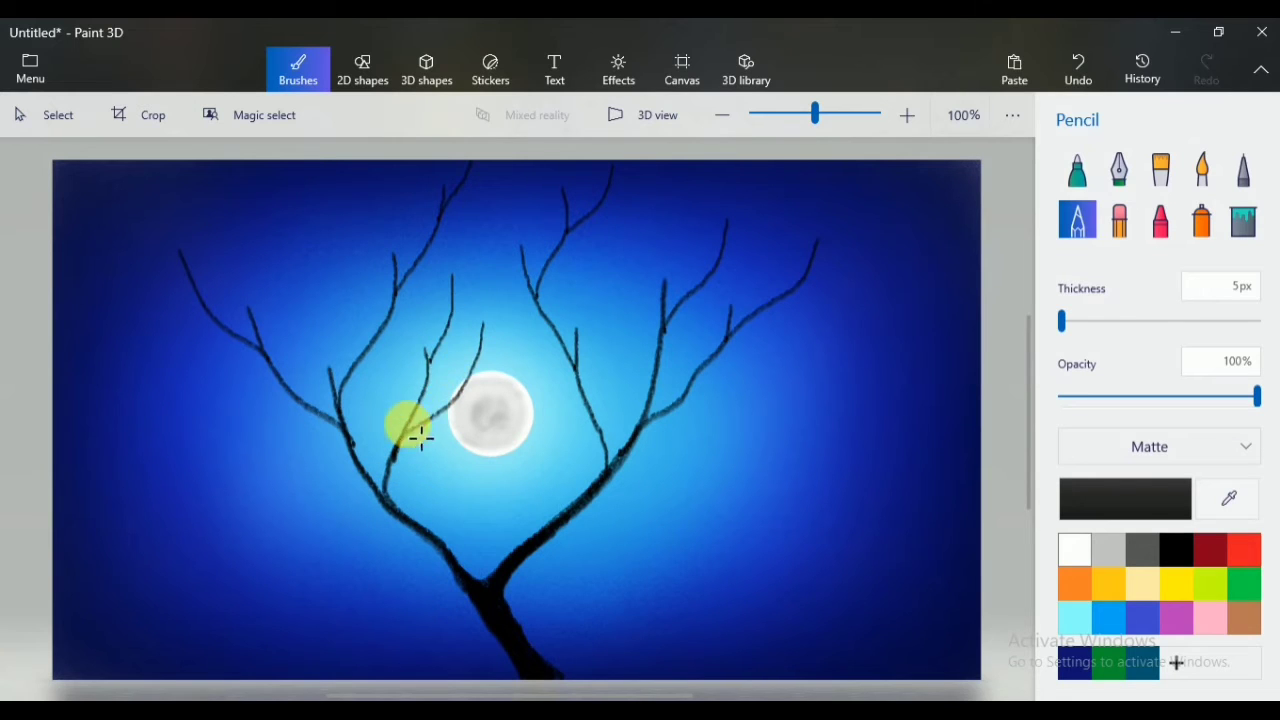
{"action": "left_click_drag", "start_coordinate": [408, 379], "coordinate": [399, 339]}
{"action": "left_click_drag", "start_coordinate": [433, 238], "coordinate": [478, 208]}
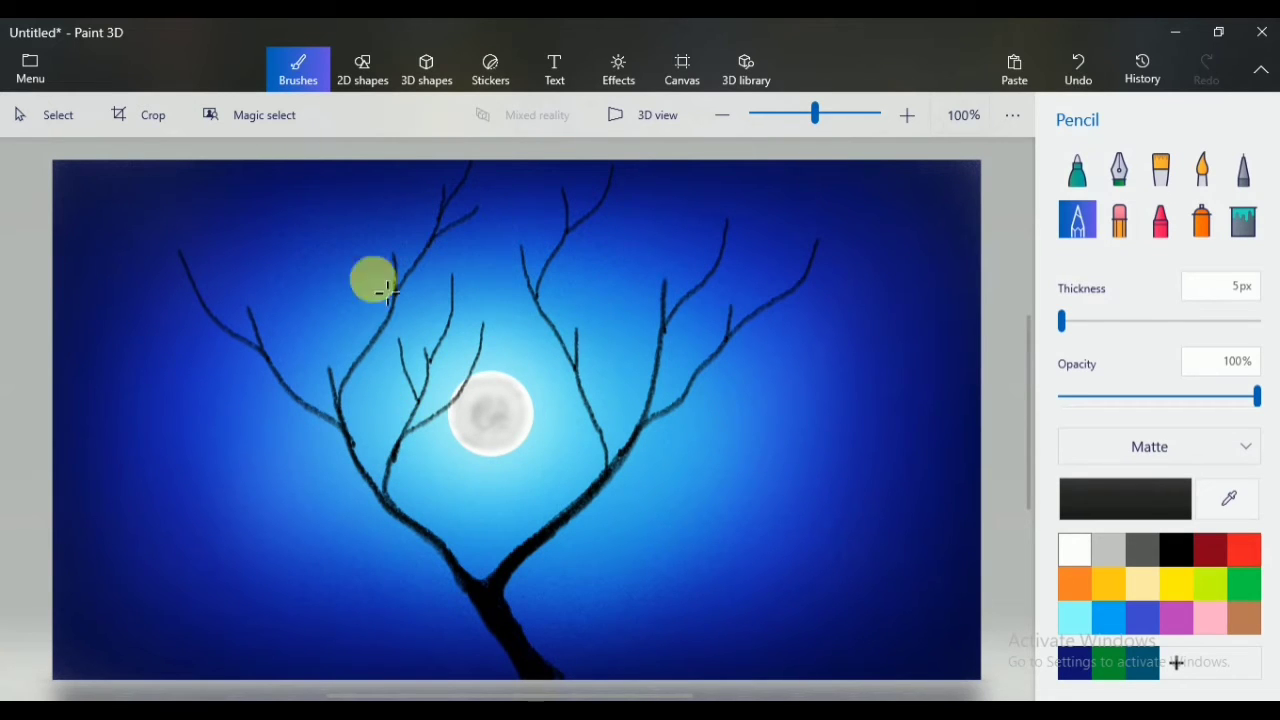
Extend the tree's right-hand branches outward and upward with forked black twigs using the 5px Pencil
{"action": "left_click_drag", "start_coordinate": [804, 281], "coordinate": [875, 197]}
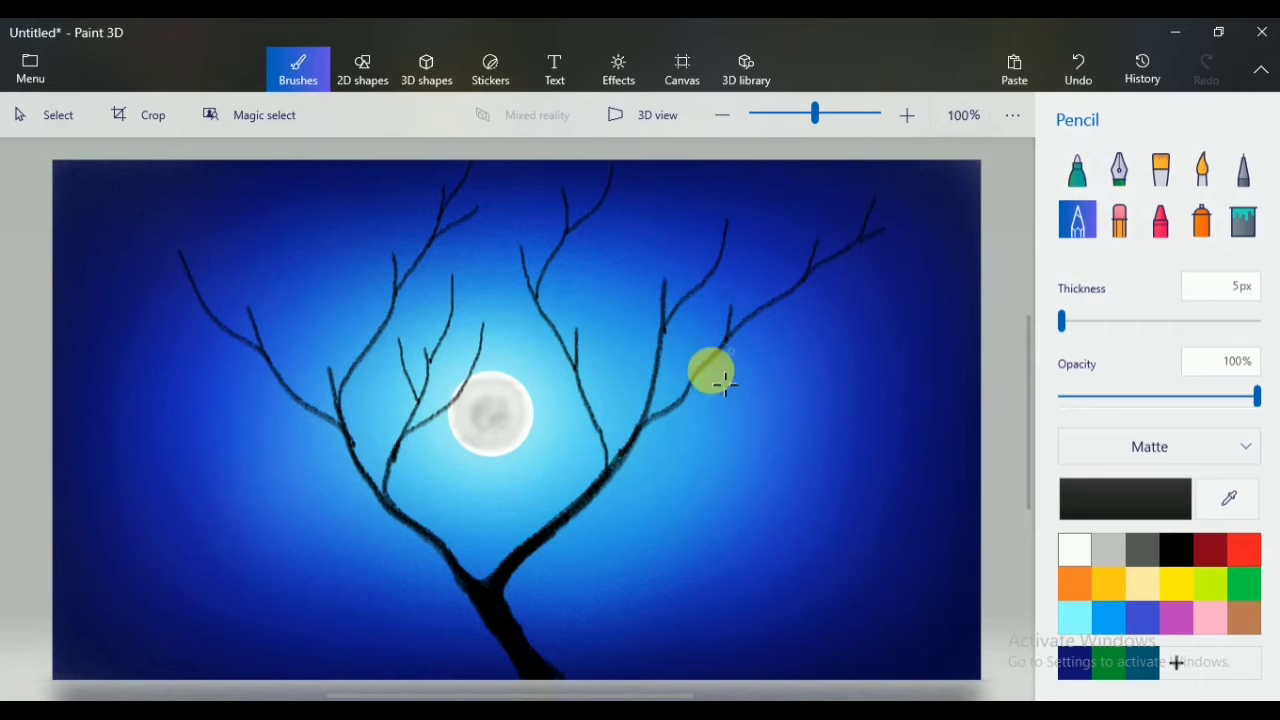
{"action": "left_click_drag", "start_coordinate": [728, 347], "coordinate": [808, 327]}
{"action": "left_click_drag", "start_coordinate": [784, 263], "coordinate": [787, 233]}
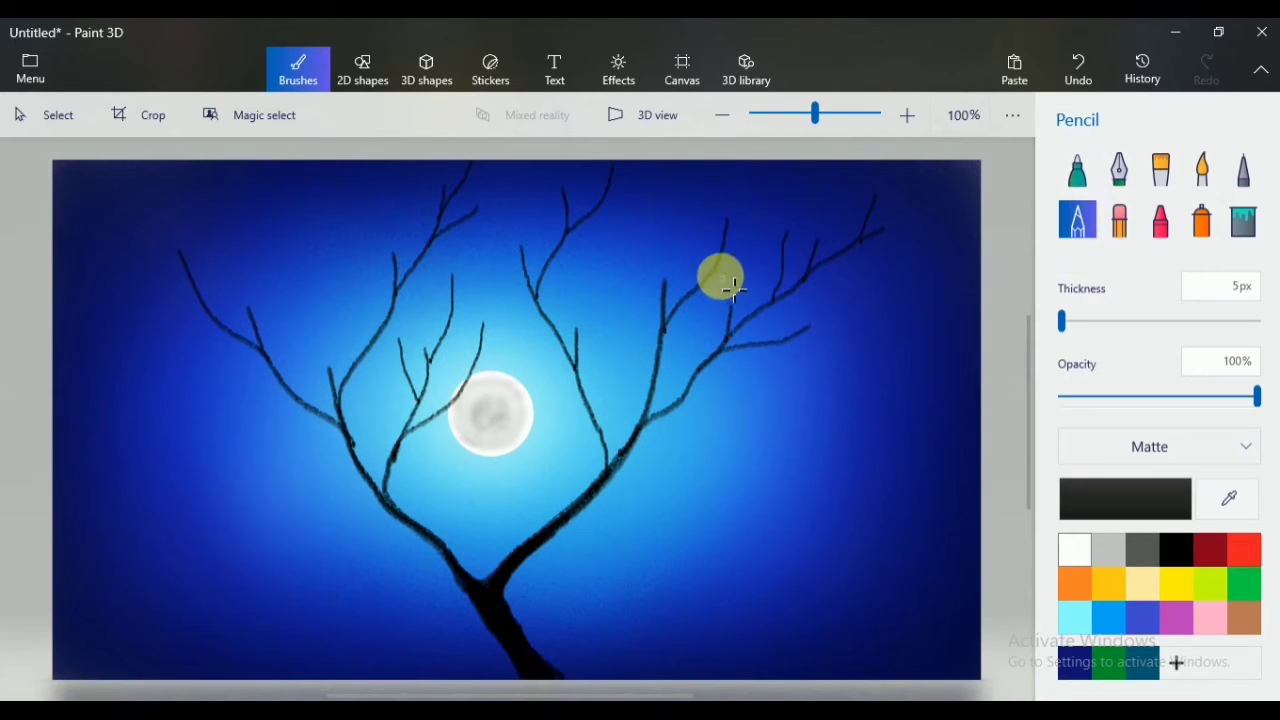
{"action": "left_click_drag", "start_coordinate": [720, 264], "coordinate": [746, 243]}
{"action": "left_click_drag", "start_coordinate": [666, 280], "coordinate": [697, 262]}
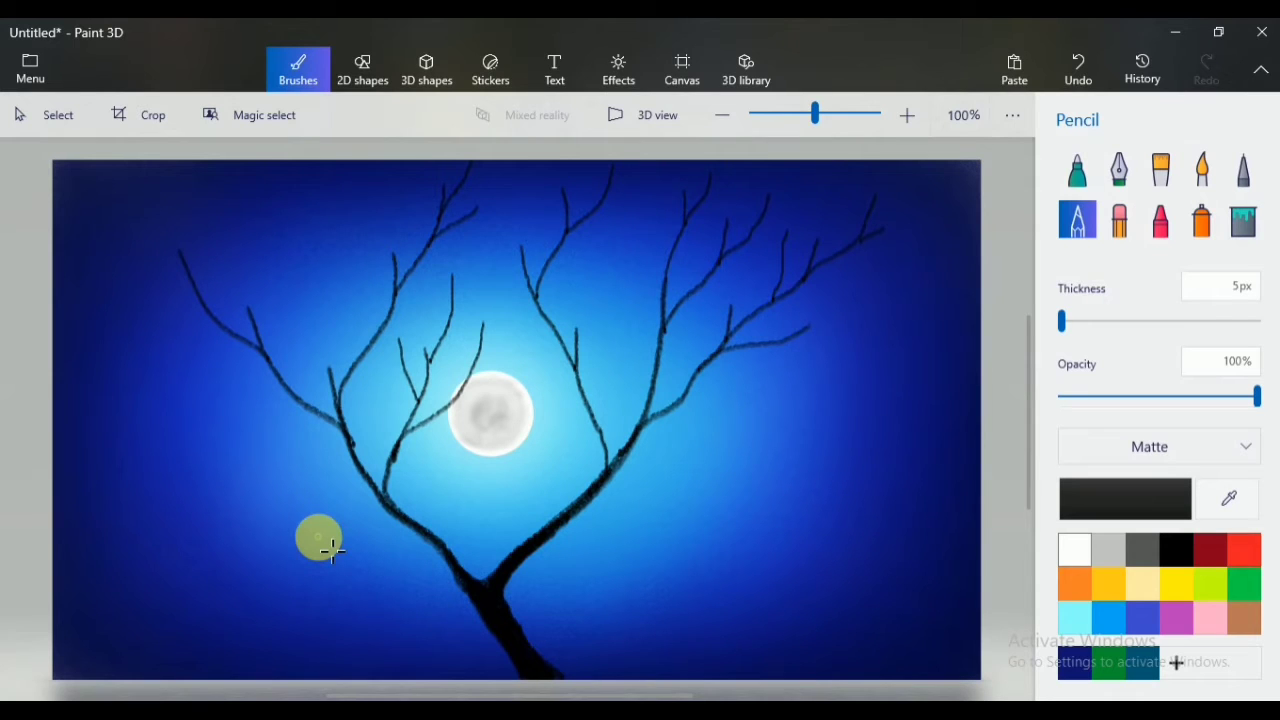
Thicken the trunk and the fork where the two main limbs meet with black 5px Pencil strokes
{"action": "left_click_drag", "start_coordinate": [420, 532], "coordinate": [458, 568]}
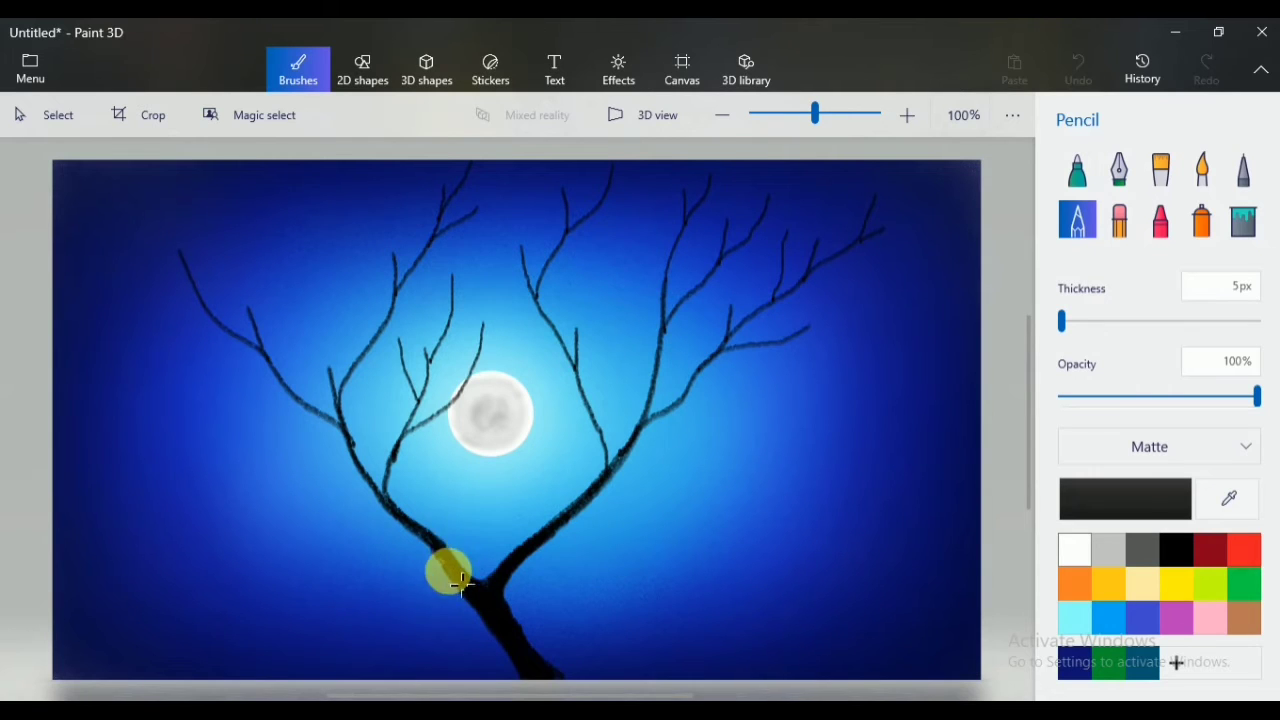
{"action": "mouse_move", "coordinate": [453, 572]}
{"action": "left_mouse_down"}
{"action": "mouse_move", "coordinate": [515, 660]}
{"action": "mouse_move", "coordinate": [515, 613]}
{"action": "mouse_move", "coordinate": [535, 577]}
{"action": "left_mouse_up"}
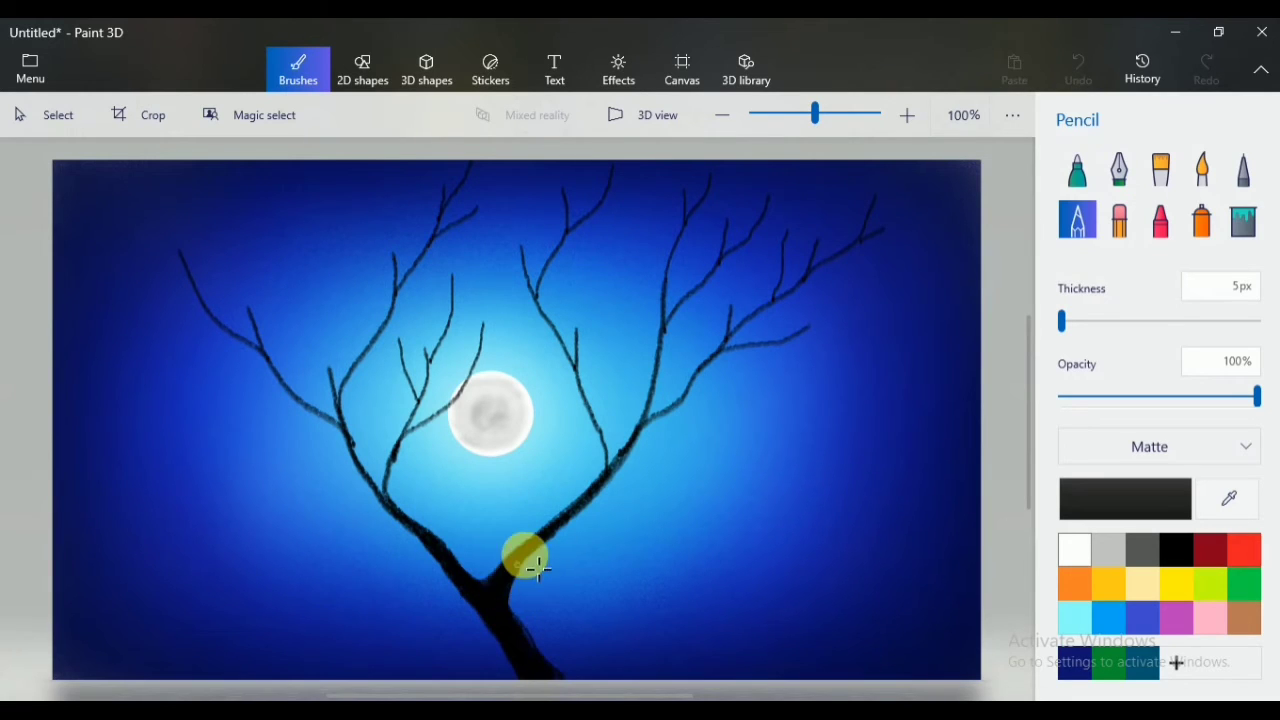
{"action": "left_click_drag", "start_coordinate": [548, 657], "coordinate": [549, 658]}
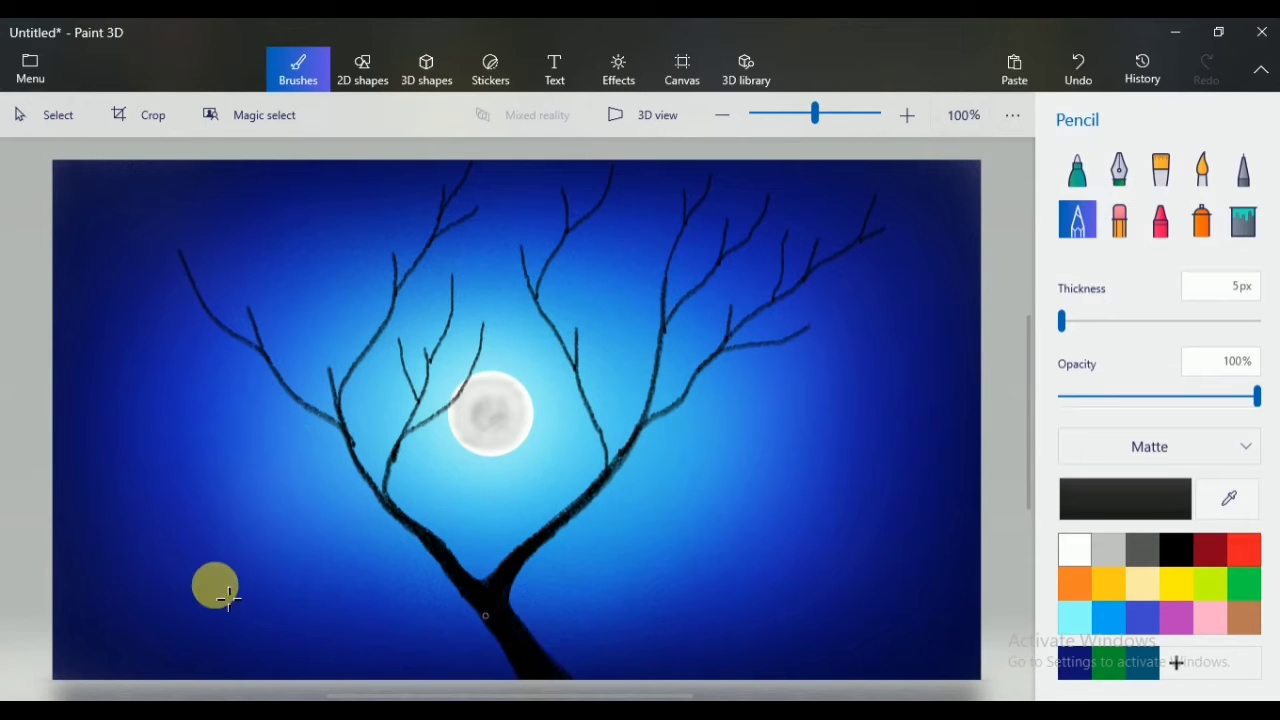
Paint dense black foliage clusters over the left, upper and right branches with the Crayon at 100px and 100% opacity
{"action": "left_click", "coordinate": [1162, 224]}
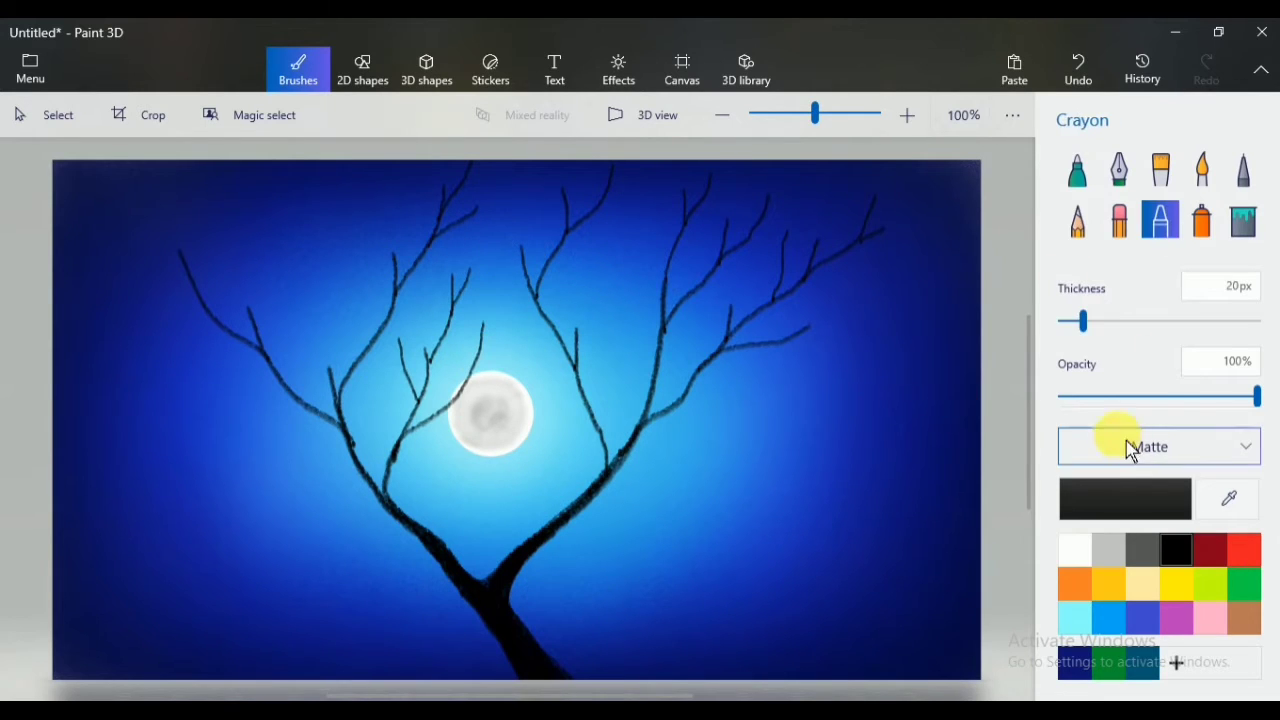
{"action": "mouse_move", "coordinate": [246, 213]}
{"action": "left_mouse_down"}
{"action": "mouse_move", "coordinate": [131, 266]}
{"action": "mouse_move", "coordinate": [180, 269]}
{"action": "mouse_move", "coordinate": [170, 217]}
{"action": "mouse_move", "coordinate": [137, 223]}
{"action": "mouse_move", "coordinate": [220, 297]}
{"action": "mouse_move", "coordinate": [285, 318]}
{"action": "mouse_move", "coordinate": [266, 349]}
{"action": "mouse_move", "coordinate": [209, 351]}
{"action": "mouse_move", "coordinate": [220, 351]}
{"action": "mouse_move", "coordinate": [228, 258]}
{"action": "mouse_move", "coordinate": [197, 217]}
{"action": "mouse_move", "coordinate": [334, 434]}
{"action": "mouse_move", "coordinate": [331, 391]}
{"action": "mouse_move", "coordinate": [320, 403]}
{"action": "mouse_move", "coordinate": [386, 249]}
{"action": "mouse_move", "coordinate": [492, 217]}
{"action": "mouse_move", "coordinate": [414, 177]}
{"action": "left_mouse_up"}
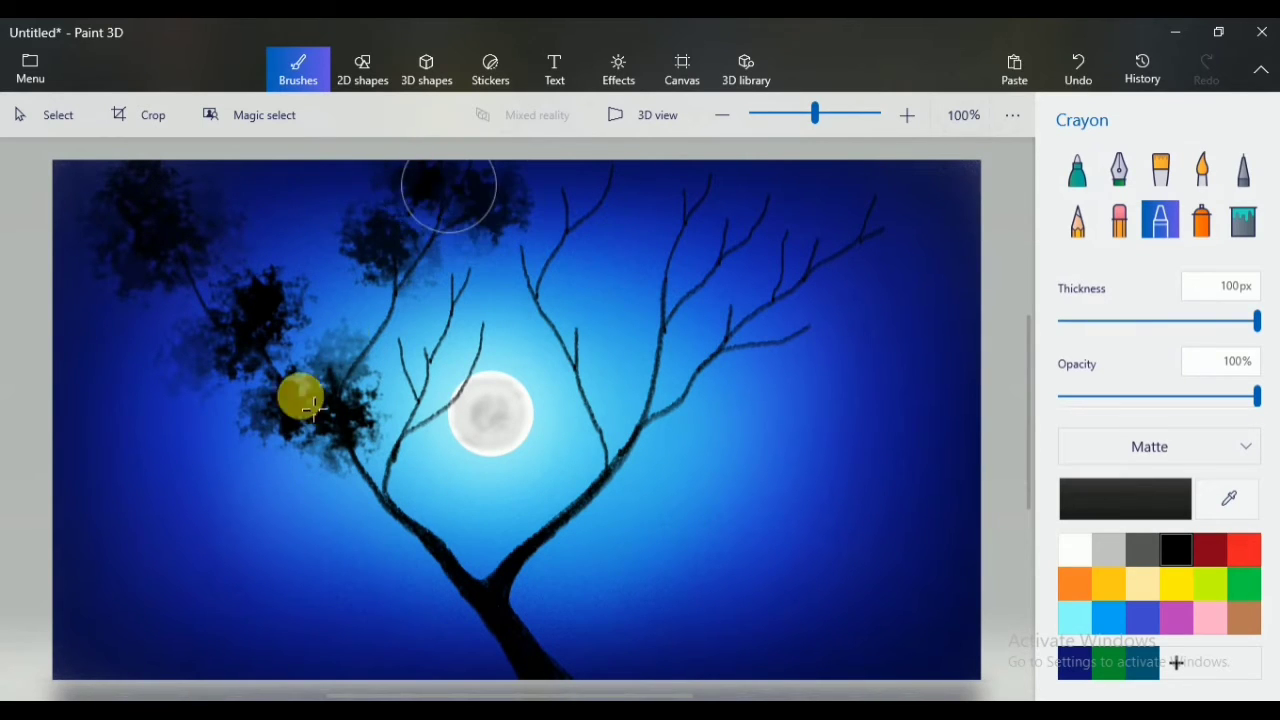
{"action": "mouse_move", "coordinate": [869, 251]}
{"action": "left_mouse_down"}
{"action": "mouse_move", "coordinate": [897, 212]}
{"action": "mouse_move", "coordinate": [834, 320]}
{"action": "mouse_move", "coordinate": [800, 289]}
{"action": "mouse_move", "coordinate": [789, 246]}
{"action": "mouse_move", "coordinate": [785, 287]}
{"action": "mouse_move", "coordinate": [729, 306]}
{"action": "mouse_move", "coordinate": [703, 351]}
{"action": "left_mouse_up"}
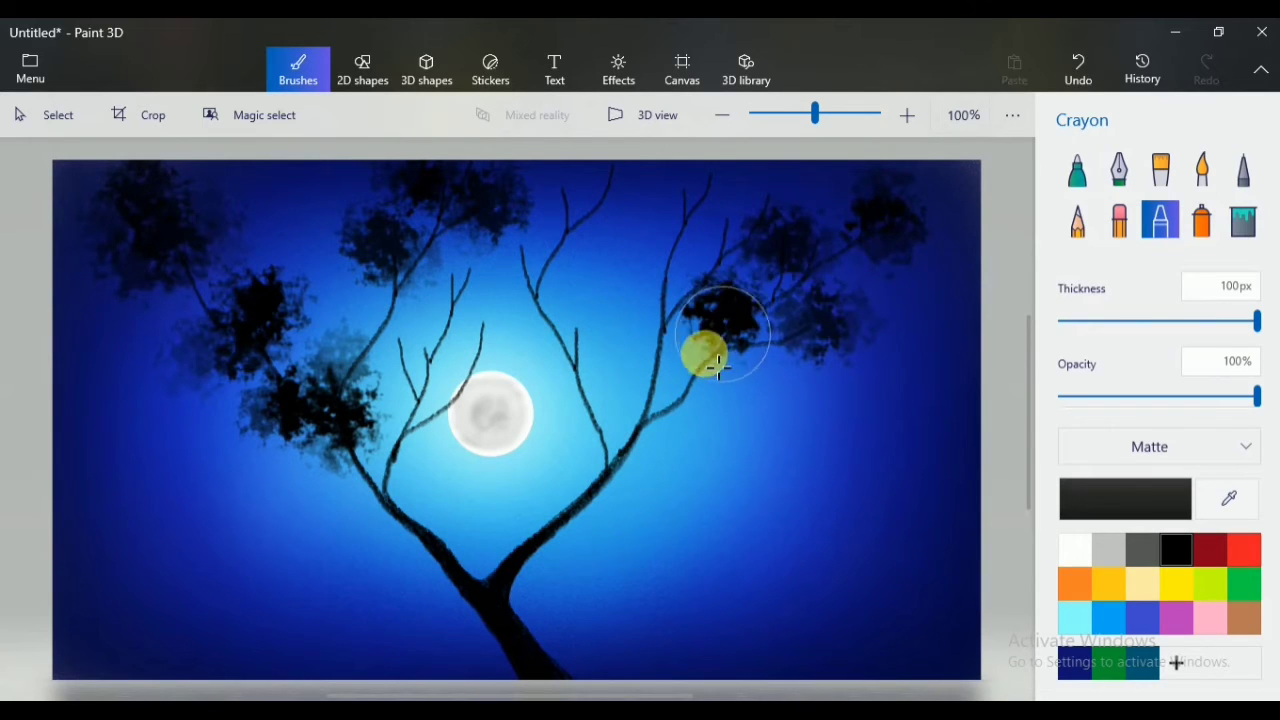
{"action": "mouse_move", "coordinate": [680, 189]}
{"action": "left_mouse_down"}
{"action": "mouse_move", "coordinate": [716, 203]}
{"action": "mouse_move", "coordinate": [720, 229]}
{"action": "mouse_move", "coordinate": [771, 194]}
{"action": "mouse_move", "coordinate": [782, 224]}
{"action": "left_mouse_up"}
{"action": "mouse_move", "coordinate": [491, 274]}
{"action": "left_mouse_down"}
{"action": "mouse_move", "coordinate": [451, 274]}
{"action": "mouse_move", "coordinate": [329, 363]}
{"action": "left_mouse_up"}
Fill out the canopy's gaps and outer edges with softer black foliage using the 100px Crayon at 54% opacity
{"action": "mouse_move", "coordinate": [243, 397]}
{"action": "left_mouse_down"}
{"action": "mouse_move", "coordinate": [183, 314]}
{"action": "mouse_move", "coordinate": [217, 286]}
{"action": "mouse_move", "coordinate": [378, 352]}
{"action": "mouse_move", "coordinate": [437, 347]}
{"action": "mouse_move", "coordinate": [407, 319]}
{"action": "mouse_move", "coordinate": [470, 333]}
{"action": "mouse_move", "coordinate": [480, 323]}
{"action": "mouse_move", "coordinate": [369, 257]}
{"action": "mouse_move", "coordinate": [571, 206]}
{"action": "mouse_move", "coordinate": [538, 260]}
{"action": "mouse_move", "coordinate": [606, 340]}
{"action": "mouse_move", "coordinate": [586, 305]}
{"action": "mouse_move", "coordinate": [529, 265]}
{"action": "mouse_move", "coordinate": [557, 243]}
{"action": "left_mouse_up"}
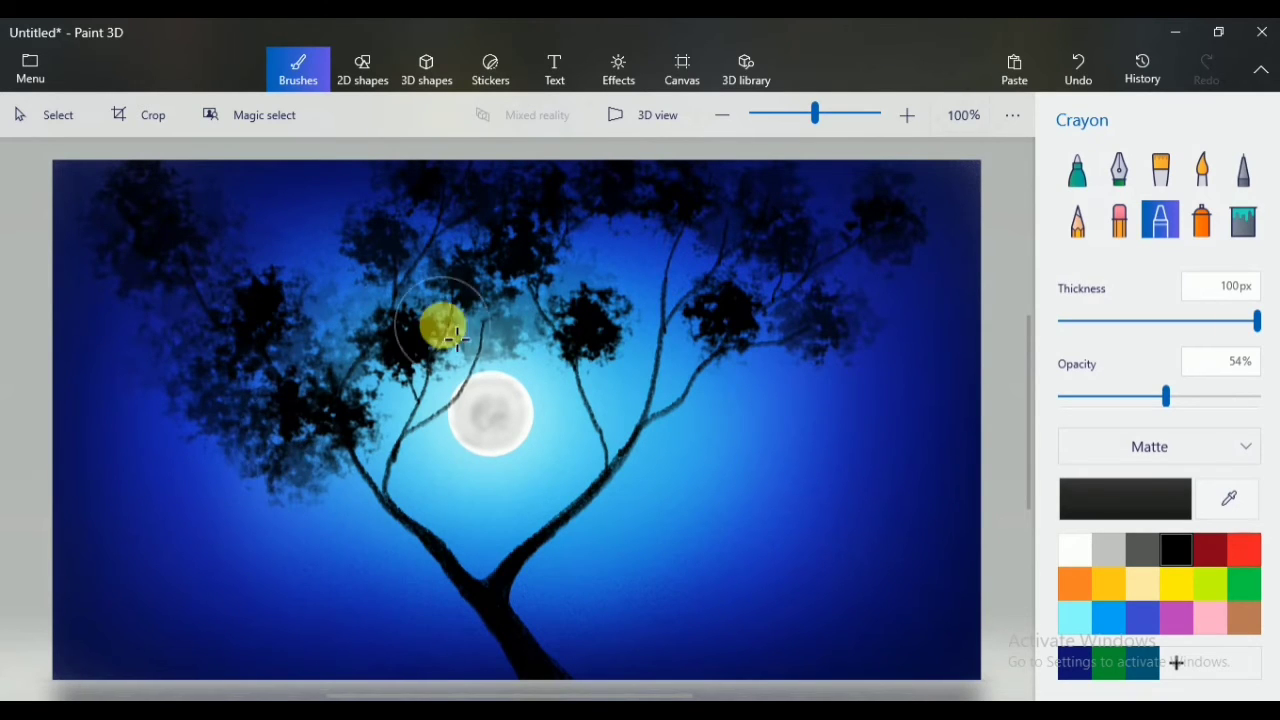
{"action": "left_click_drag", "start_coordinate": [455, 340], "coordinate": [508, 323]}
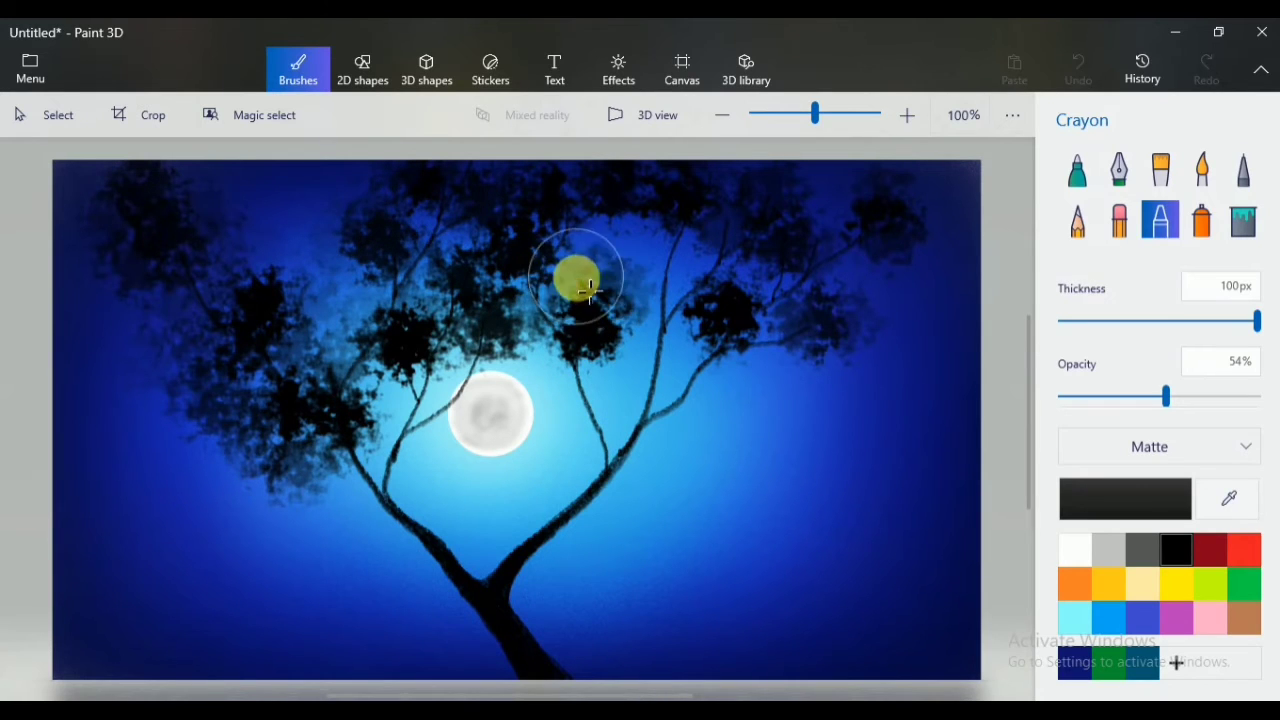
{"action": "left_click", "coordinate": [862, 303]}
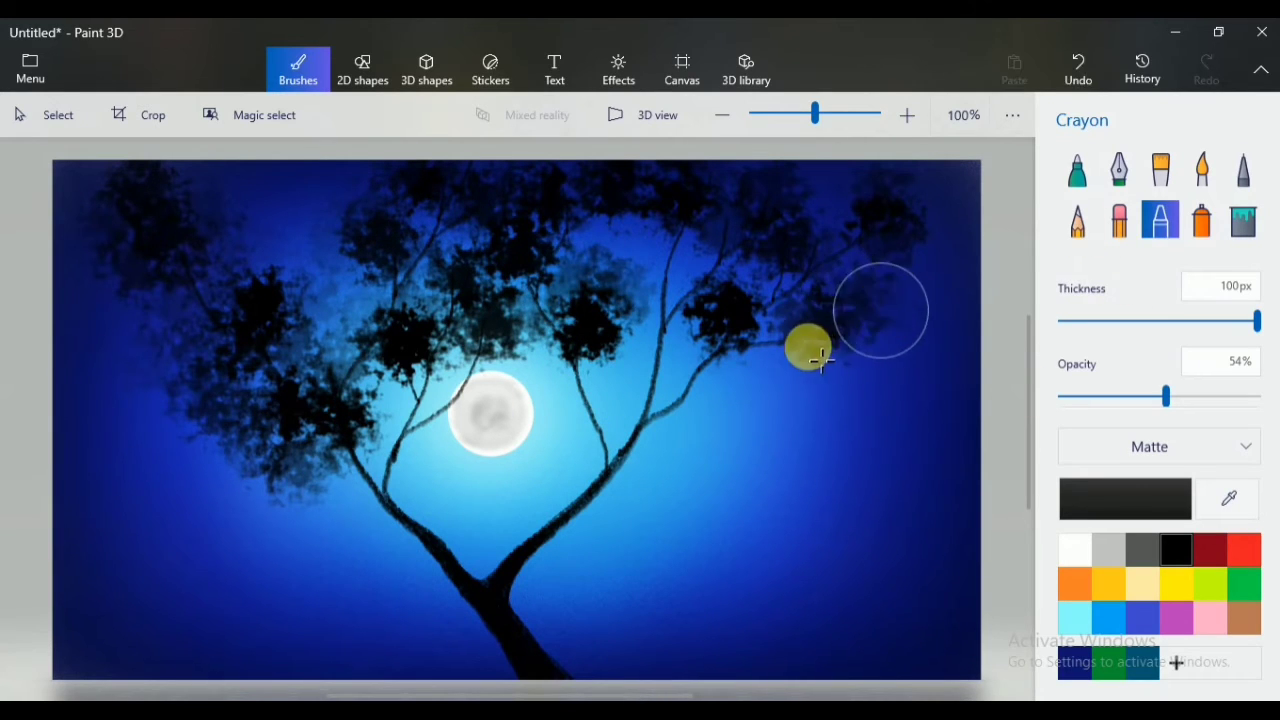
{"action": "left_click", "coordinate": [812, 352]}
{"action": "mouse_move", "coordinate": [928, 212]}
{"action": "left_mouse_down"}
{"action": "mouse_move", "coordinate": [927, 245]}
{"action": "mouse_move", "coordinate": [912, 243]}
{"action": "left_mouse_up"}
{"action": "mouse_move", "coordinate": [871, 243]}
{"action": "left_mouse_down"}
{"action": "mouse_move", "coordinate": [843, 231]}
{"action": "mouse_move", "coordinate": [845, 247]}
{"action": "left_mouse_up"}
{"action": "left_click_drag", "start_coordinate": [169, 406], "coordinate": [266, 477]}
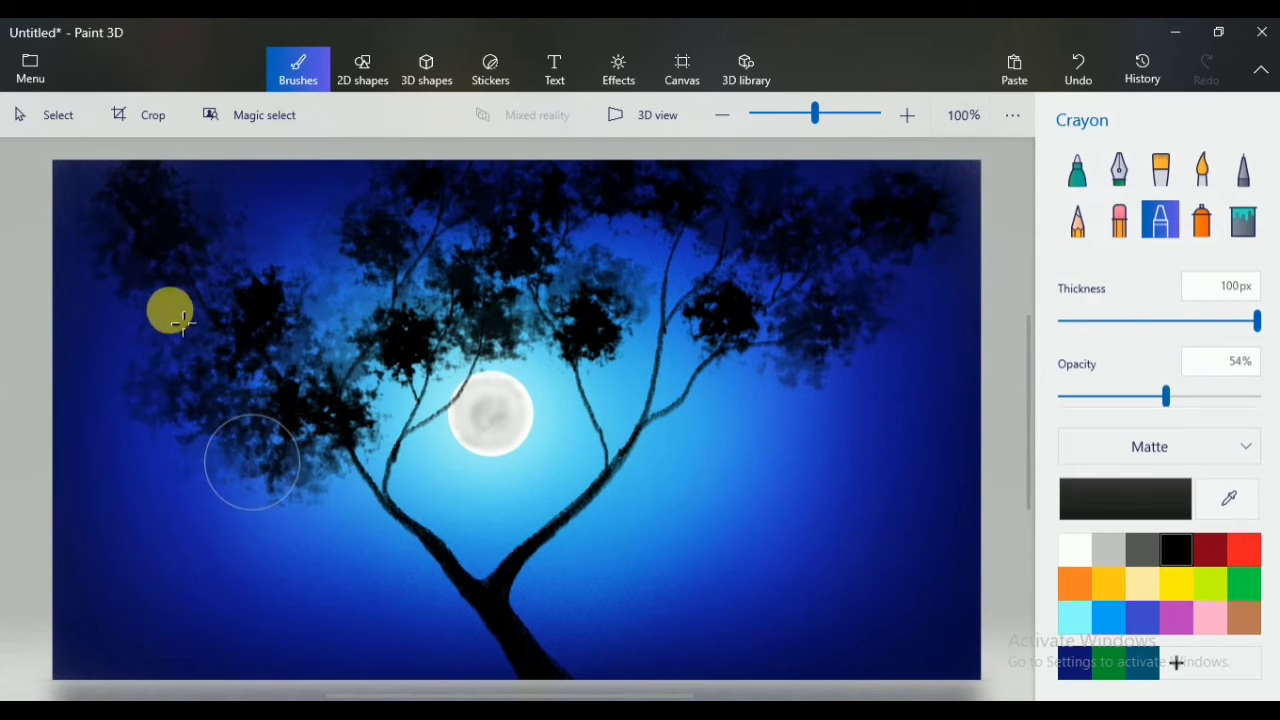
{"action": "left_click_drag", "start_coordinate": [345, 240], "coordinate": [366, 232]}
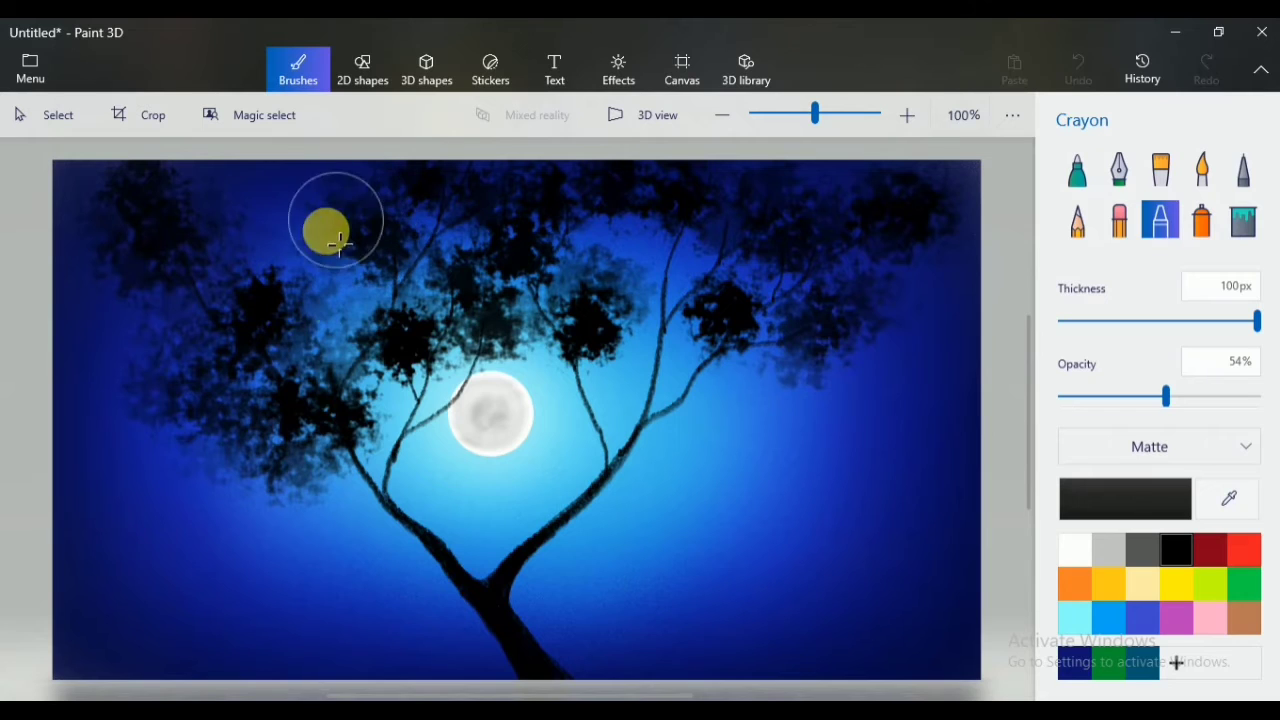
Thicken the inner left branch and the right limb's branches with the black Pencil at 5px and 100% opacity
{"action": "left_click", "coordinate": [1080, 228]}
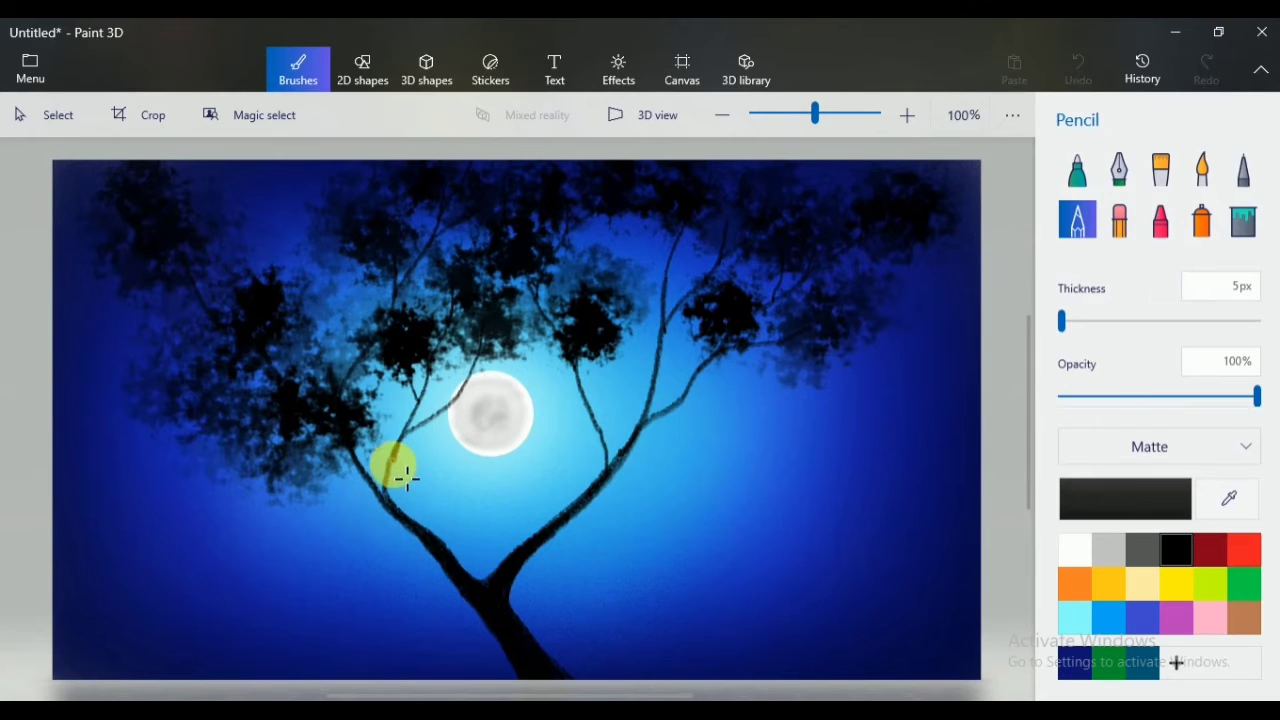
{"action": "mouse_move", "coordinate": [397, 503]}
{"action": "left_mouse_down"}
{"action": "mouse_move", "coordinate": [365, 471]}
{"action": "mouse_move", "coordinate": [405, 478]}
{"action": "left_mouse_up"}
{"action": "mouse_move", "coordinate": [404, 518]}
{"action": "left_mouse_down"}
{"action": "mouse_move", "coordinate": [406, 475]}
{"action": "mouse_move", "coordinate": [408, 525]}
{"action": "mouse_move", "coordinate": [370, 470]}
{"action": "mouse_move", "coordinate": [414, 428]}
{"action": "left_mouse_up"}
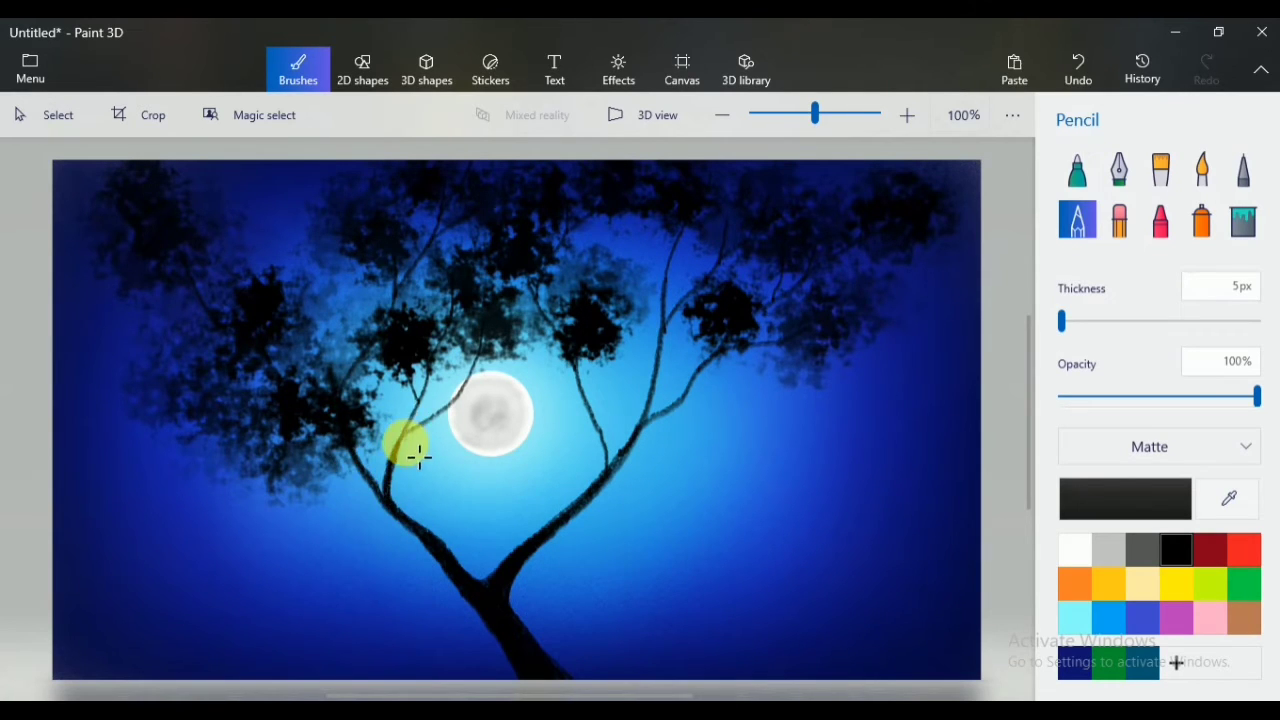
{"action": "left_click_drag", "start_coordinate": [430, 371], "coordinate": [417, 405]}
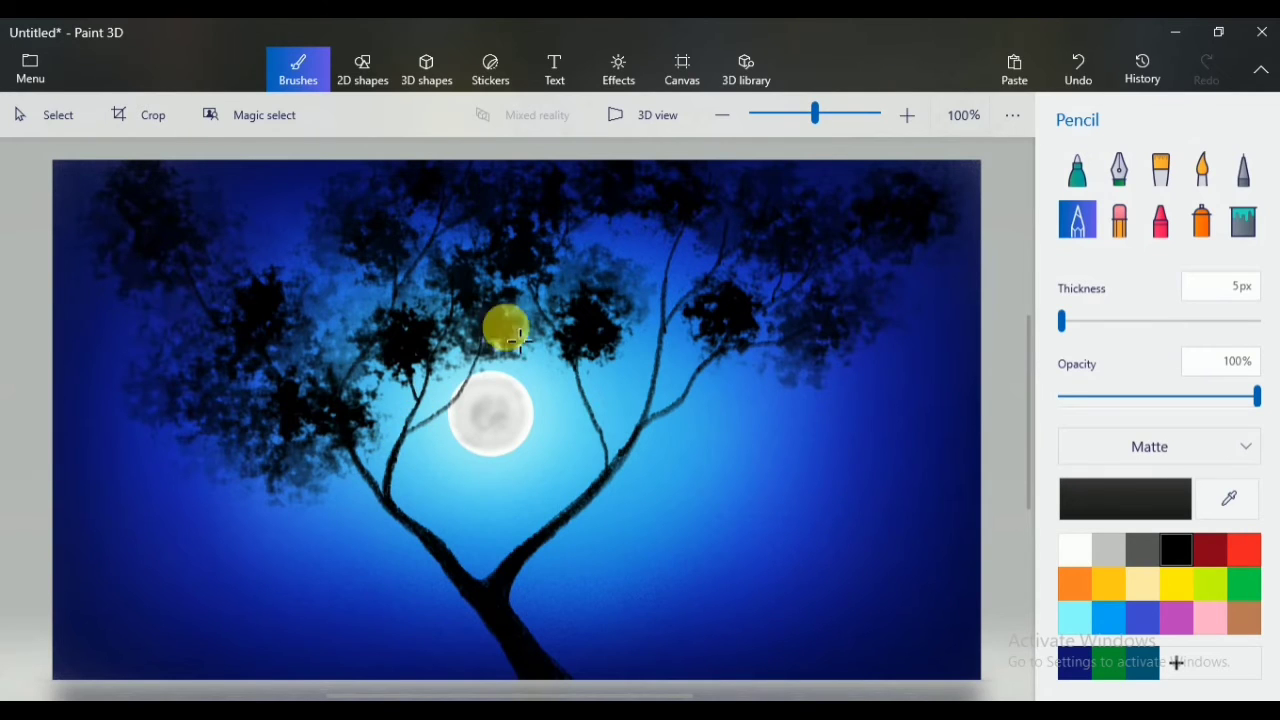
{"action": "mouse_move", "coordinate": [612, 468]}
{"action": "left_mouse_down"}
{"action": "mouse_move", "coordinate": [612, 362]}
{"action": "mouse_move", "coordinate": [622, 452]}
{"action": "mouse_move", "coordinate": [603, 508]}
{"action": "mouse_move", "coordinate": [685, 337]}
{"action": "mouse_move", "coordinate": [650, 414]}
{"action": "left_mouse_up"}
{"action": "mouse_move", "coordinate": [657, 369]}
{"action": "left_mouse_down"}
{"action": "mouse_move", "coordinate": [609, 471]}
{"action": "mouse_move", "coordinate": [694, 369]}
{"action": "left_mouse_up"}
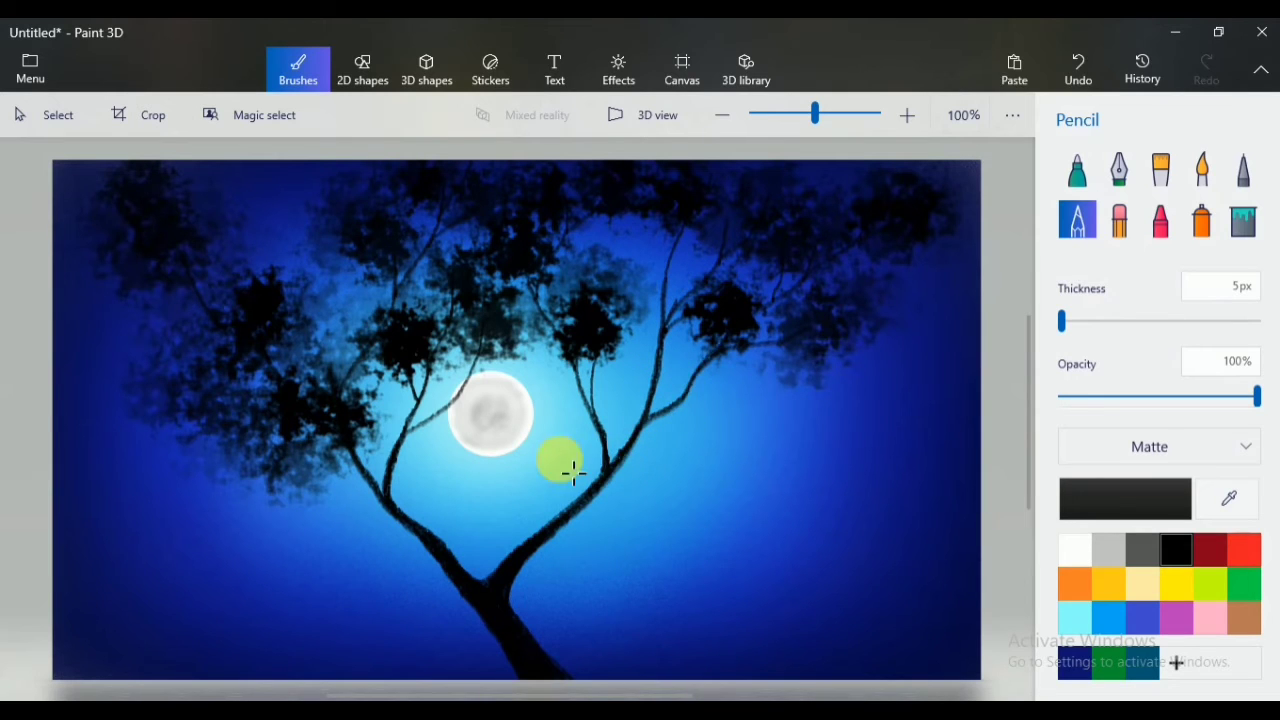
Add faint black twigs in and around the foliage with the 5px Pencil at reduced opacities, finishing at 36%
{"action": "left_click_drag", "start_coordinate": [1115, 397], "coordinate": [1085, 397]}
{"action": "left_click_drag", "start_coordinate": [457, 366], "coordinate": [475, 376]}
{"action": "left_click", "coordinate": [1109, 397]}
{"action": "mouse_move", "coordinate": [681, 270]}
{"action": "left_mouse_down"}
{"action": "mouse_move", "coordinate": [654, 228]}
{"action": "mouse_move", "coordinate": [680, 246]}
{"action": "left_mouse_up"}
{"action": "left_click_drag", "start_coordinate": [711, 364], "coordinate": [706, 336]}
{"action": "left_click", "coordinate": [1131, 397]}
{"action": "left_click_drag", "start_coordinate": [180, 415], "coordinate": [128, 334]}
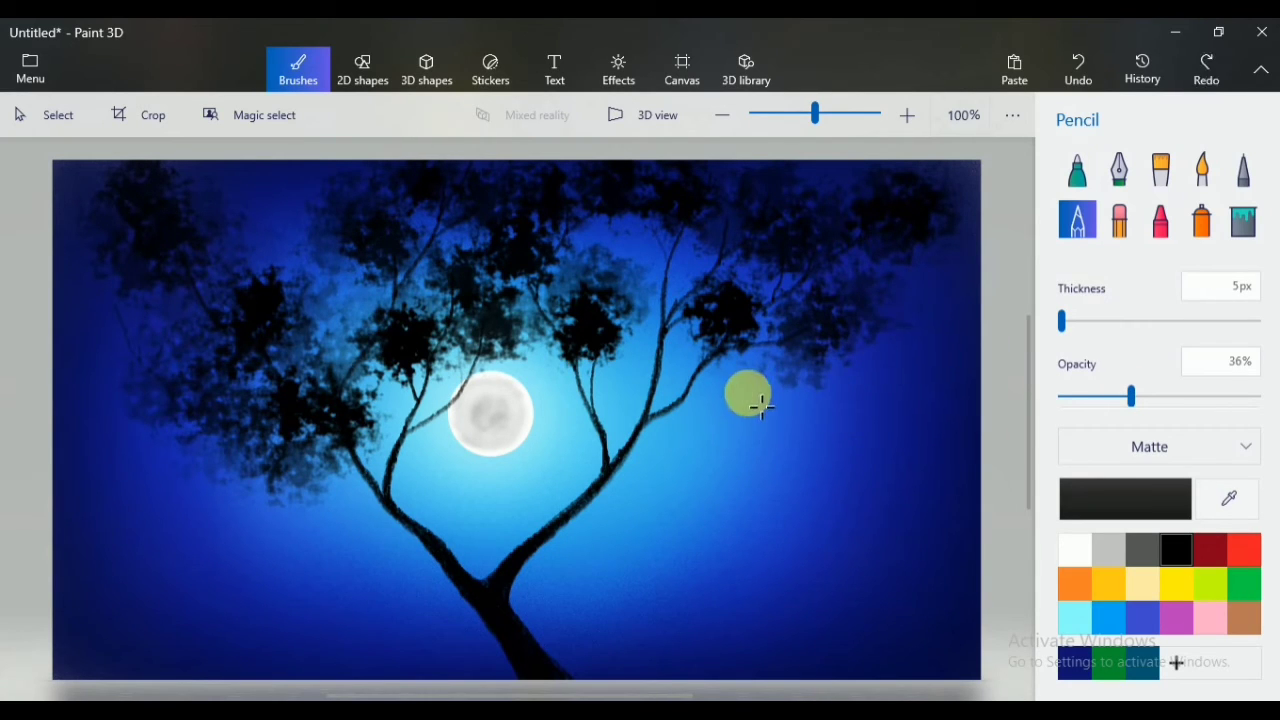
Highlight the left limb's upper edge down to the fork in white, using the Pixel pen at 1px and 26% opacity
{"action": "left_click", "coordinate": [1075, 549]}
{"action": "left_click_drag", "start_coordinate": [1131, 397], "coordinate": [1081, 397]}
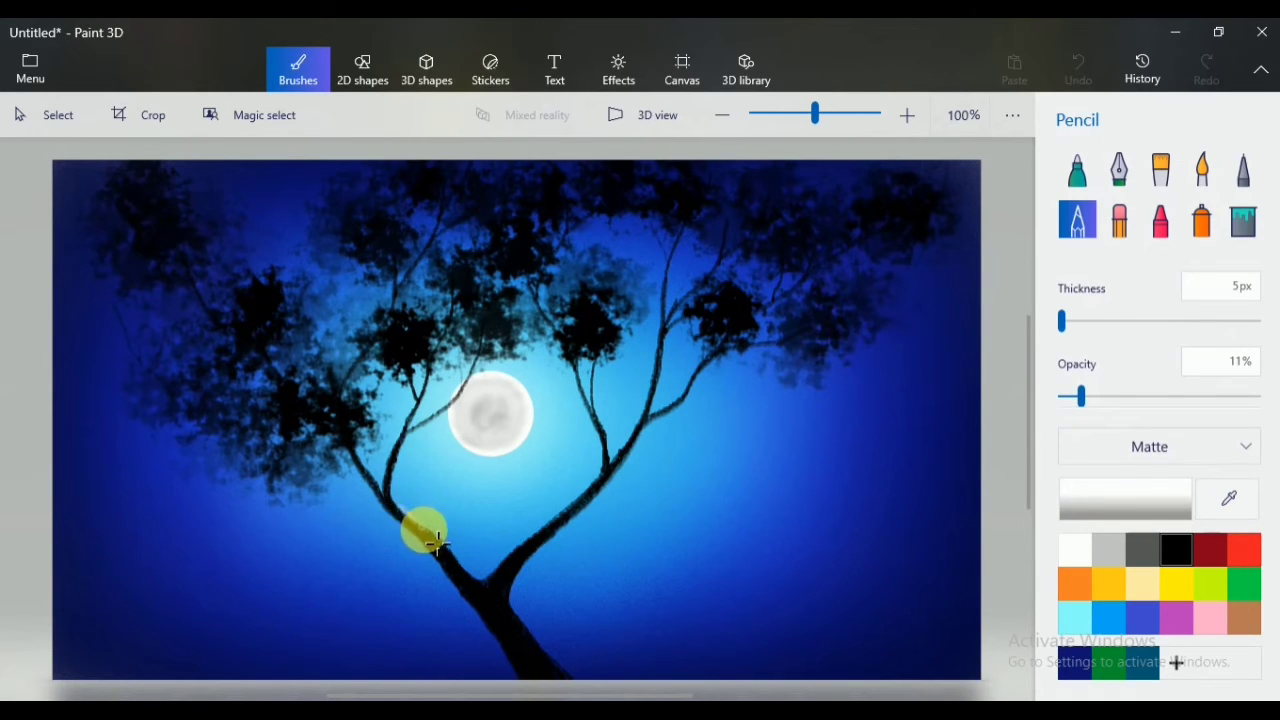
{"action": "left_click_drag", "start_coordinate": [438, 543], "coordinate": [432, 580]}
{"action": "key", "text": "ctrl+z"}
{"action": "left_click", "coordinate": [1243, 172]}
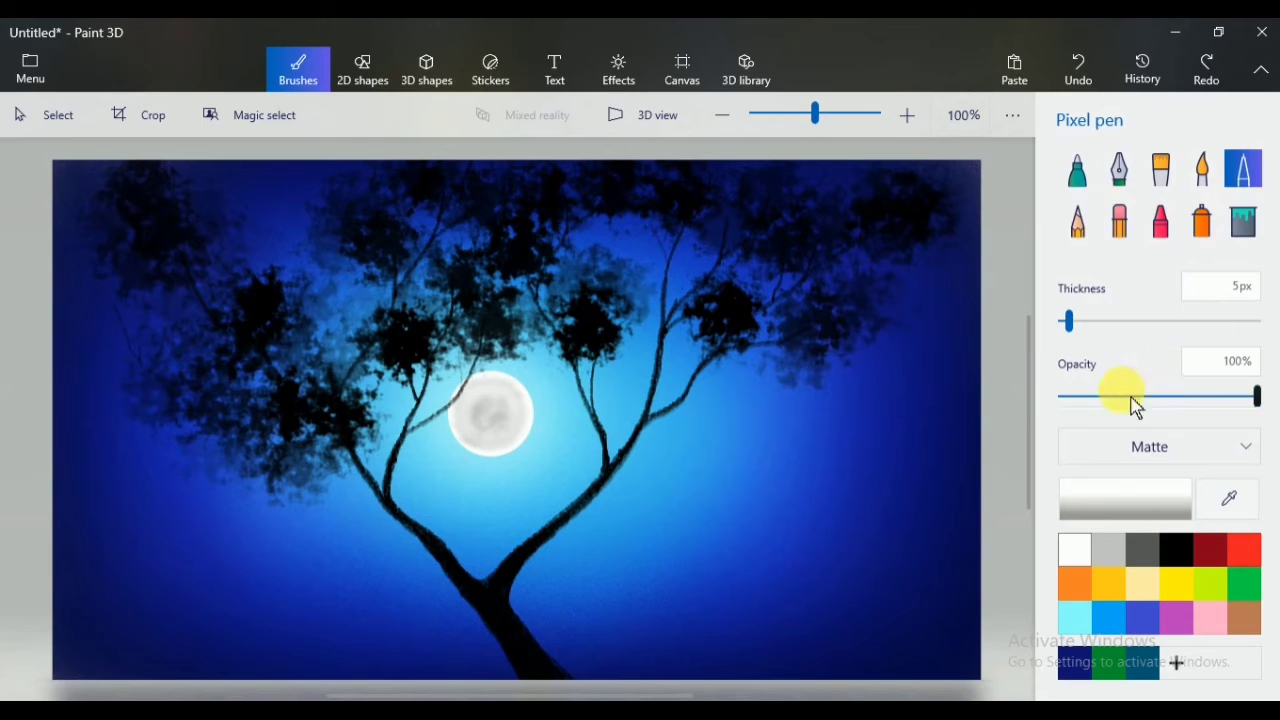
{"action": "left_click", "coordinate": [1097, 397]}
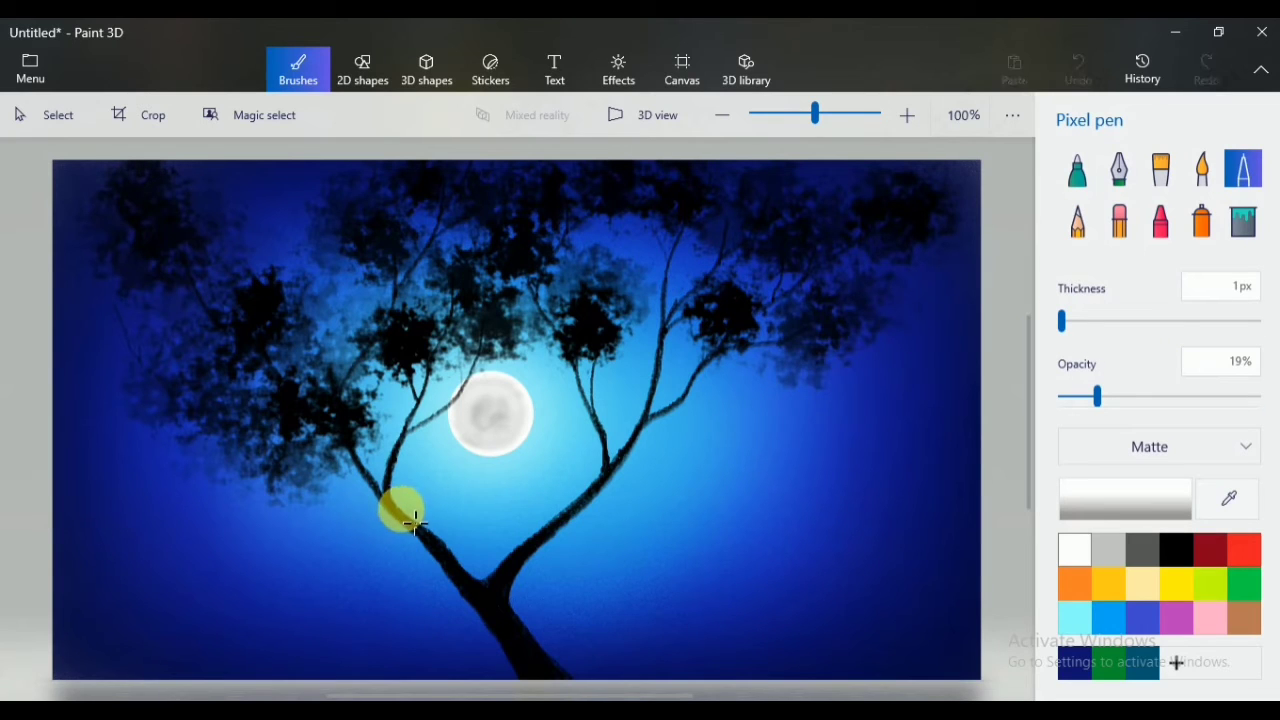
{"action": "left_click_drag", "start_coordinate": [449, 548], "coordinate": [401, 565]}
{"action": "left_click_drag", "start_coordinate": [1097, 397], "coordinate": [1111, 398]}
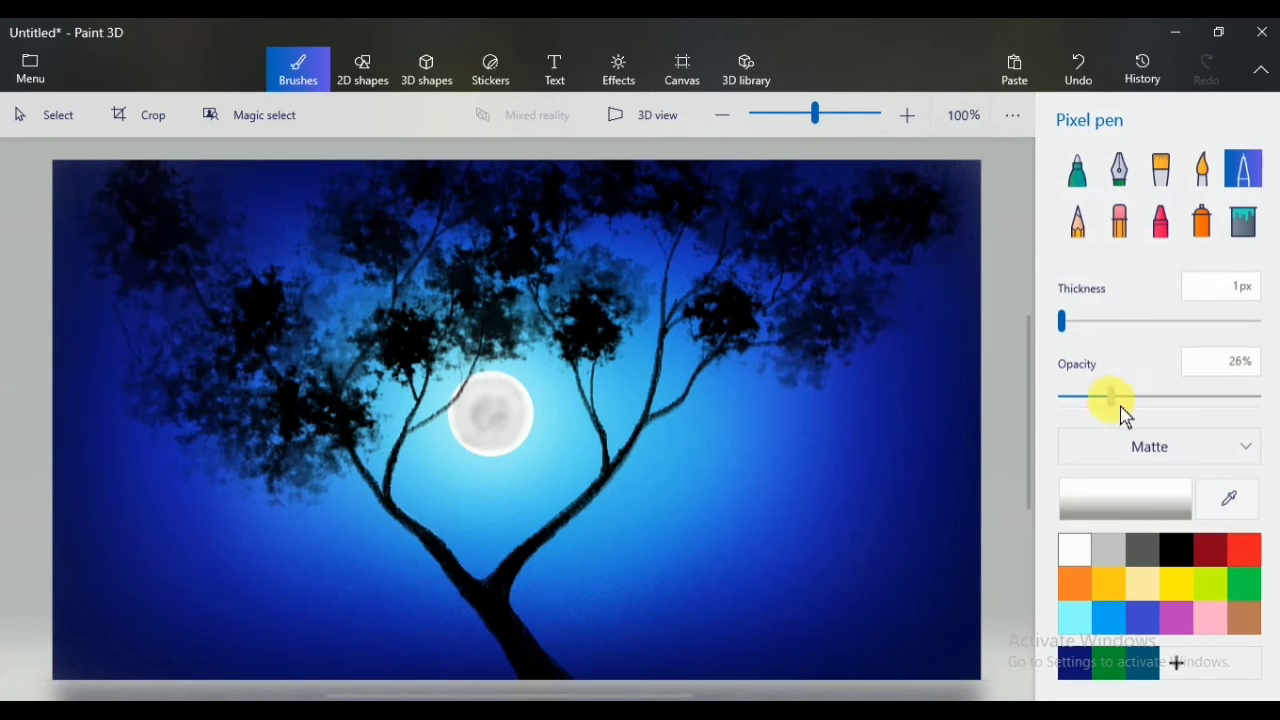
{"action": "mouse_move", "coordinate": [445, 542]}
{"action": "left_mouse_down"}
{"action": "mouse_move", "coordinate": [406, 564]}
{"action": "mouse_move", "coordinate": [469, 555]}
{"action": "mouse_move", "coordinate": [452, 552]}
{"action": "mouse_move", "coordinate": [464, 565]}
{"action": "mouse_move", "coordinate": [455, 549]}
{"action": "mouse_move", "coordinate": [497, 597]}
{"action": "left_mouse_up"}
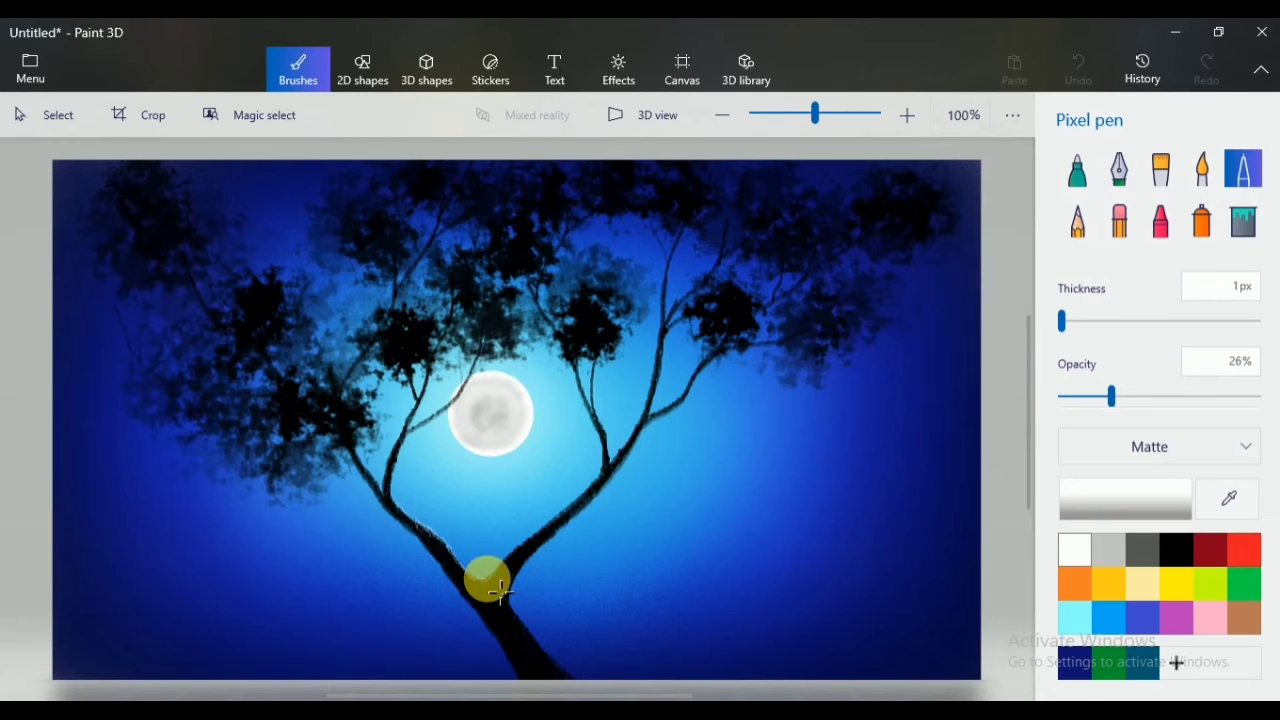
Trace white highlights along the right limb's upper edge and its inner branch with the 1px Pixel pen
{"action": "left_click_drag", "start_coordinate": [503, 600], "coordinate": [543, 586]}
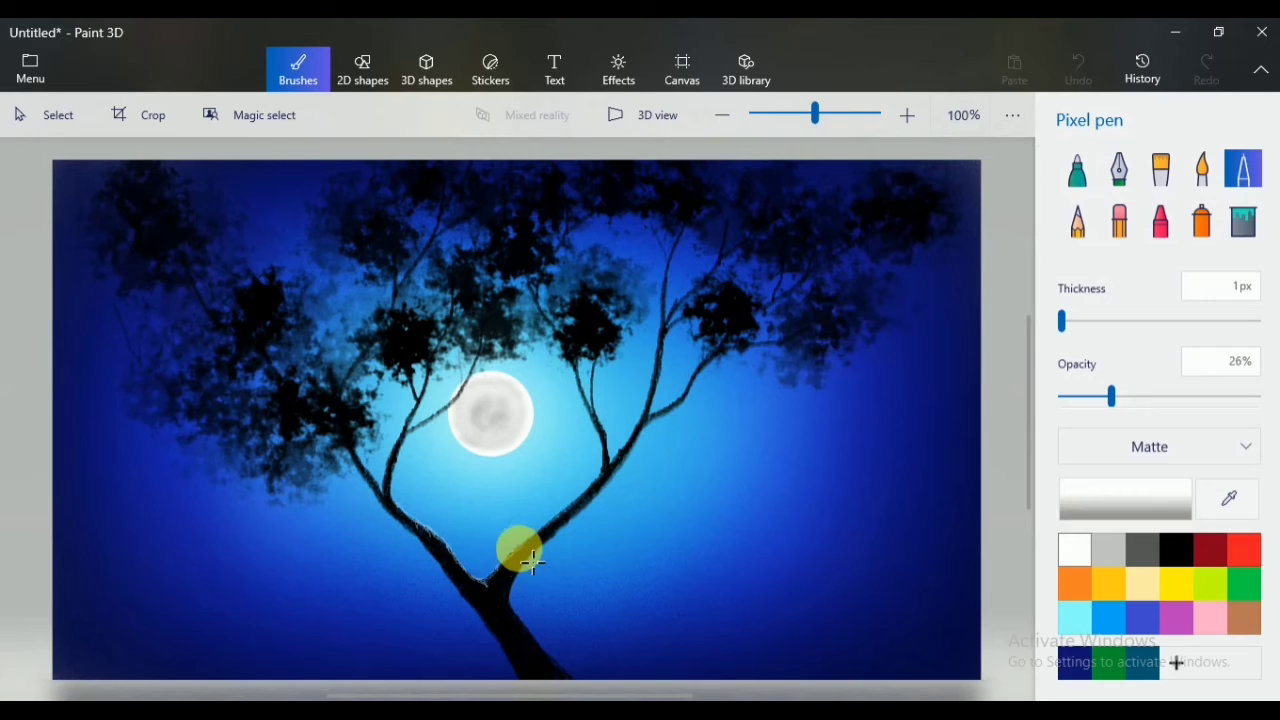
{"action": "left_click_drag", "start_coordinate": [545, 551], "coordinate": [532, 567]}
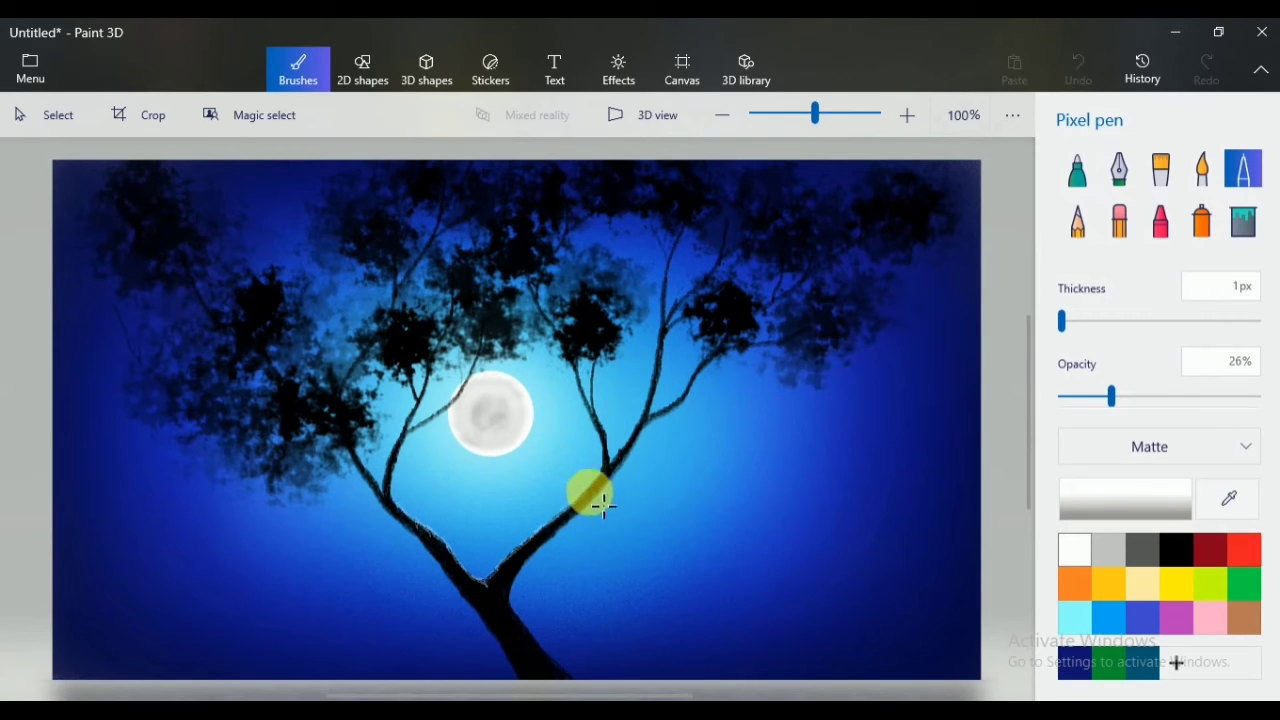
{"action": "mouse_move", "coordinate": [615, 487]}
{"action": "left_mouse_down"}
{"action": "mouse_move", "coordinate": [483, 559]}
{"action": "mouse_move", "coordinate": [589, 530]}
{"action": "mouse_move", "coordinate": [615, 487]}
{"action": "left_mouse_up"}
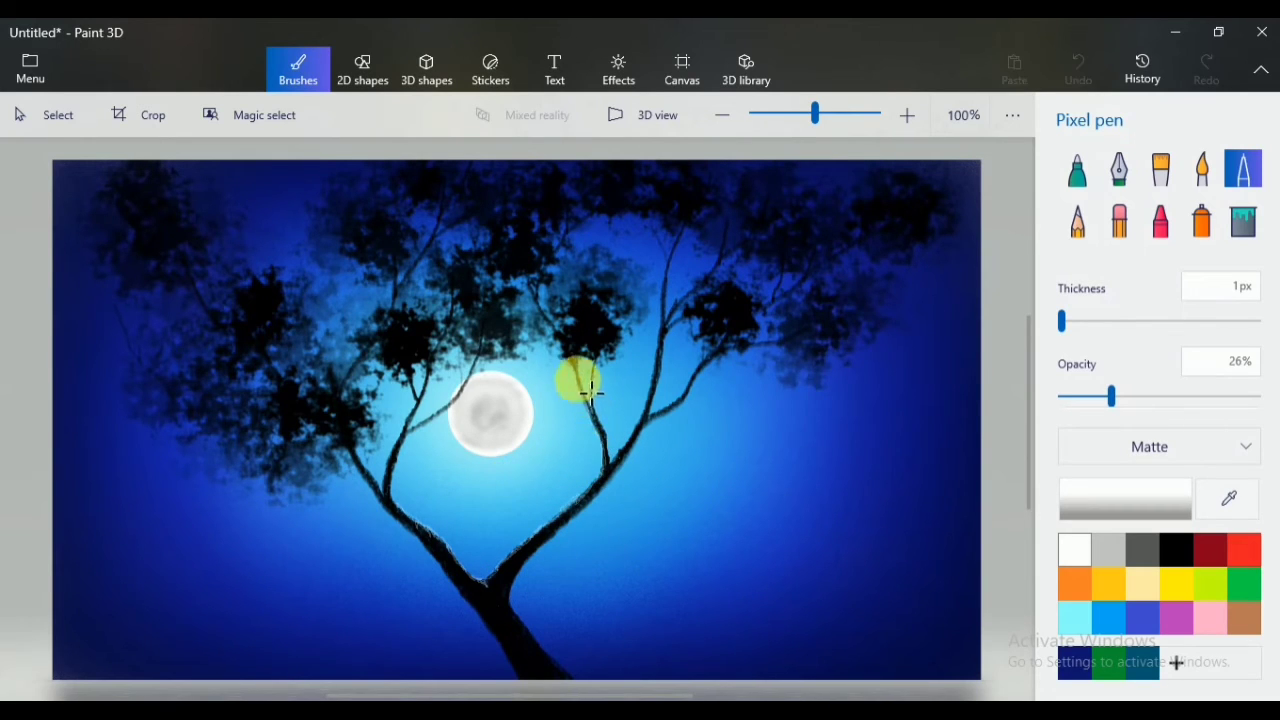
{"action": "left_click_drag", "start_coordinate": [591, 392], "coordinate": [632, 468]}
Strengthen the white highlights on the fork, both main limbs and their side branches with the Pixel pen at 2px
{"action": "left_click", "coordinate": [1064, 321]}
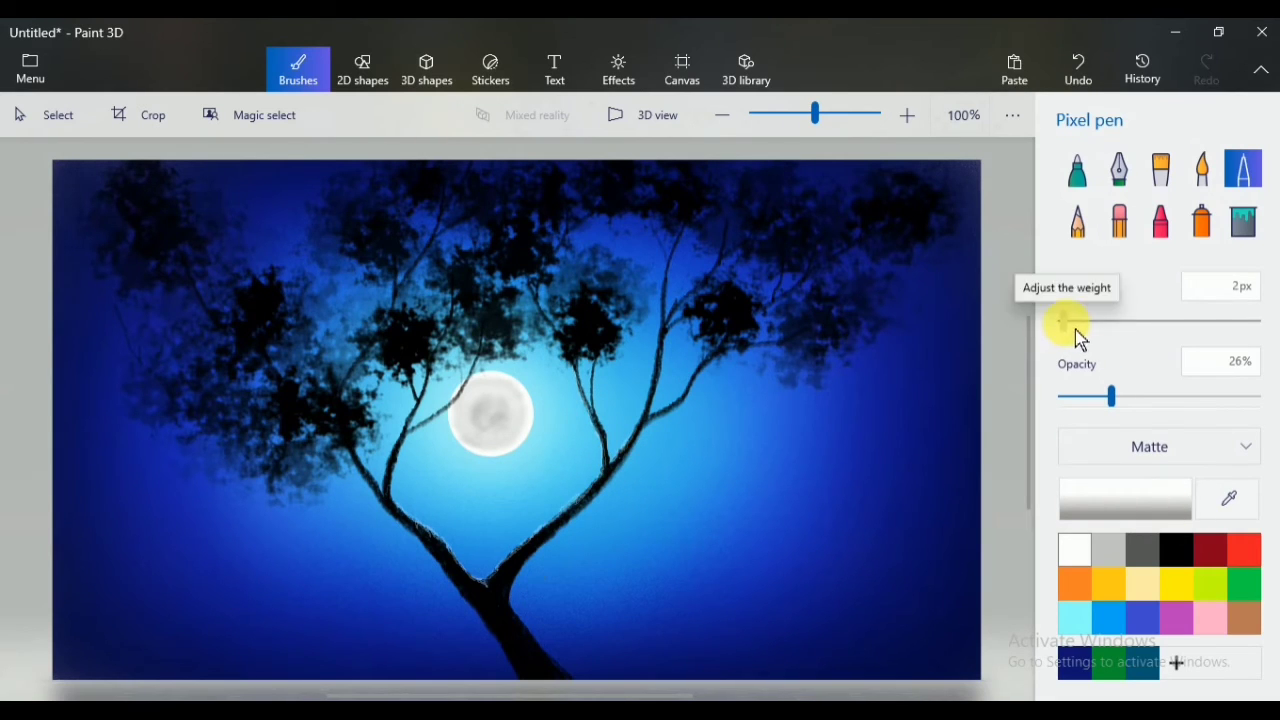
{"action": "left_click_drag", "start_coordinate": [543, 540], "coordinate": [508, 592]}
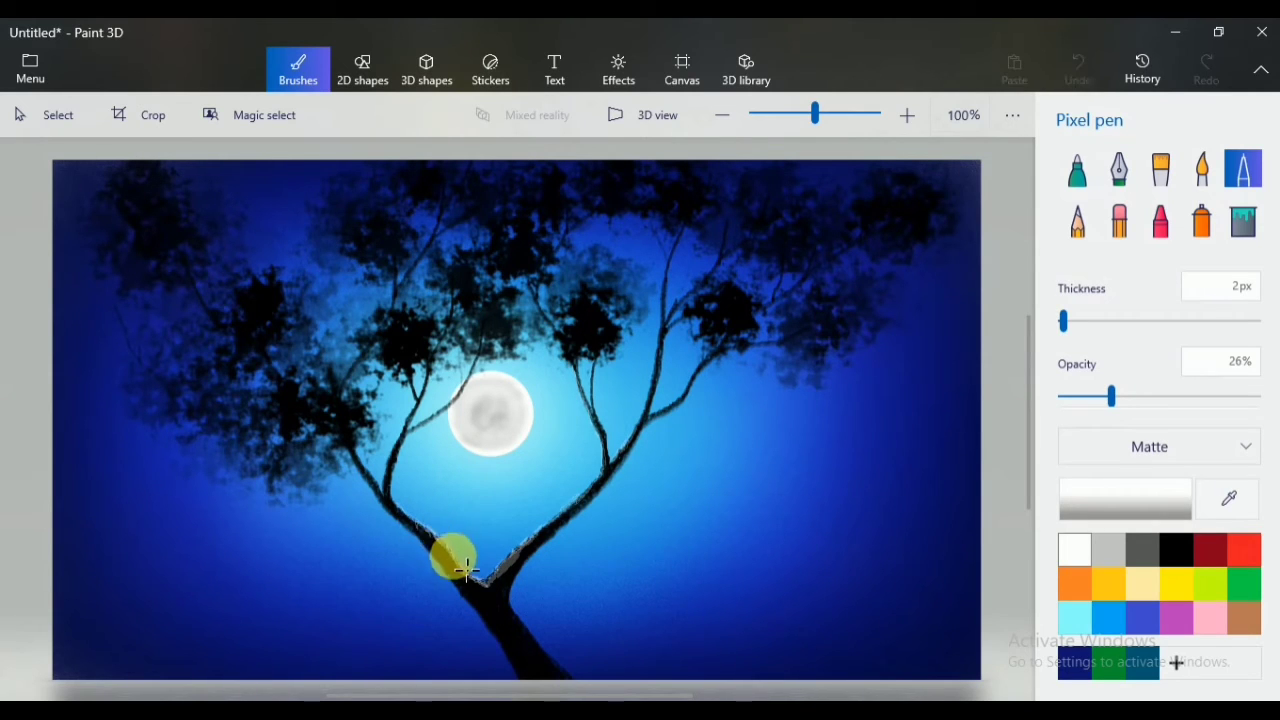
{"action": "mouse_move", "coordinate": [466, 569]}
{"action": "left_mouse_down"}
{"action": "mouse_move", "coordinate": [362, 536]}
{"action": "mouse_move", "coordinate": [449, 602]}
{"action": "mouse_move", "coordinate": [564, 599]}
{"action": "mouse_move", "coordinate": [539, 566]}
{"action": "mouse_move", "coordinate": [614, 492]}
{"action": "mouse_move", "coordinate": [588, 378]}
{"action": "mouse_move", "coordinate": [629, 476]}
{"action": "mouse_move", "coordinate": [669, 381]}
{"action": "mouse_move", "coordinate": [646, 449]}
{"action": "mouse_move", "coordinate": [694, 410]}
{"action": "left_mouse_up"}
{"action": "mouse_move", "coordinate": [414, 516]}
{"action": "left_mouse_down"}
{"action": "mouse_move", "coordinate": [415, 464]}
{"action": "mouse_move", "coordinate": [436, 462]}
{"action": "left_mouse_up"}
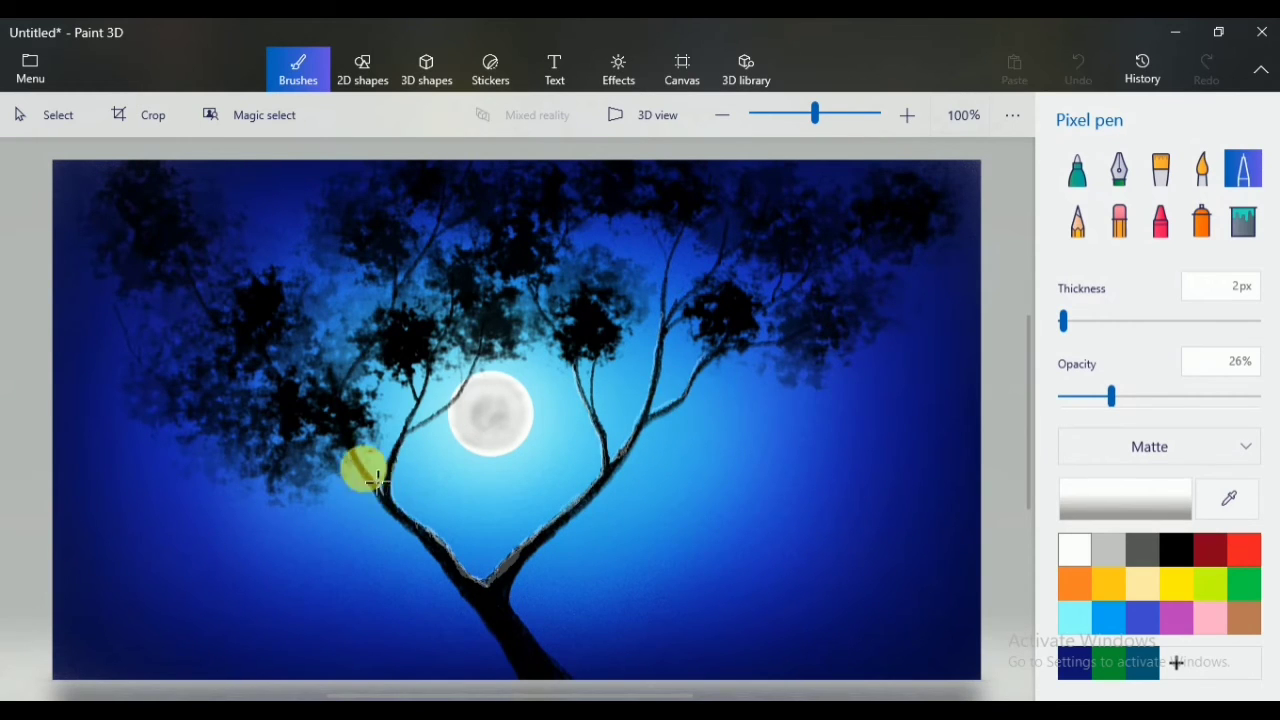
Add faint white bark highlights down the trunk with the 2px Pixel pen, lowering its opacity to 9%
{"action": "left_click", "coordinate": [1103, 405]}
{"action": "left_click_drag", "start_coordinate": [1107, 410], "coordinate": [1093, 400]}
{"action": "mouse_move", "coordinate": [486, 583]}
{"action": "left_mouse_down"}
{"action": "mouse_move", "coordinate": [540, 564]}
{"action": "mouse_move", "coordinate": [493, 597]}
{"action": "mouse_move", "coordinate": [518, 645]}
{"action": "mouse_move", "coordinate": [574, 669]}
{"action": "mouse_move", "coordinate": [521, 616]}
{"action": "mouse_move", "coordinate": [569, 681]}
{"action": "mouse_move", "coordinate": [502, 625]}
{"action": "mouse_move", "coordinate": [528, 648]}
{"action": "left_mouse_up"}
{"action": "left_click_drag", "start_coordinate": [1093, 396], "coordinate": [1077, 396]}
{"action": "left_click_drag", "start_coordinate": [504, 625], "coordinate": [532, 652]}
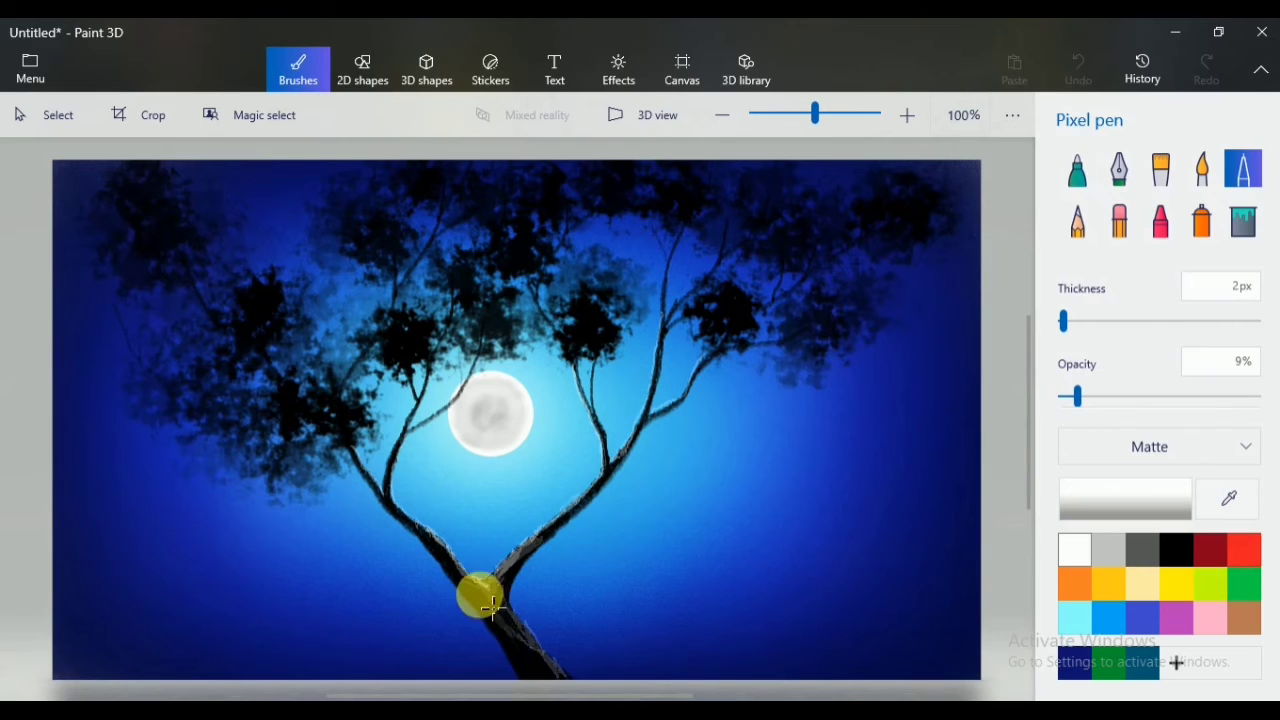
Build up white bark texture on the trunk, fork and lower limbs with the 2px Pixel pen, raising its opacity above 9%
{"action": "mouse_move", "coordinate": [492, 606]}
{"action": "left_mouse_down"}
{"action": "mouse_move", "coordinate": [561, 692]}
{"action": "mouse_move", "coordinate": [517, 634]}
{"action": "mouse_move", "coordinate": [529, 578]}
{"action": "mouse_move", "coordinate": [554, 690]}
{"action": "mouse_move", "coordinate": [520, 627]}
{"action": "mouse_move", "coordinate": [522, 597]}
{"action": "mouse_move", "coordinate": [483, 569]}
{"action": "mouse_move", "coordinate": [550, 557]}
{"action": "mouse_move", "coordinate": [626, 487]}
{"action": "mouse_move", "coordinate": [456, 564]}
{"action": "mouse_move", "coordinate": [477, 598]}
{"action": "mouse_move", "coordinate": [430, 545]}
{"action": "mouse_move", "coordinate": [537, 691]}
{"action": "mouse_move", "coordinate": [441, 652]}
{"action": "mouse_move", "coordinate": [648, 450]}
{"action": "mouse_move", "coordinate": [683, 295]}
{"action": "mouse_move", "coordinate": [627, 477]}
{"action": "mouse_move", "coordinate": [372, 477]}
{"action": "mouse_move", "coordinate": [441, 560]}
{"action": "mouse_move", "coordinate": [229, 577]}
{"action": "left_mouse_up"}
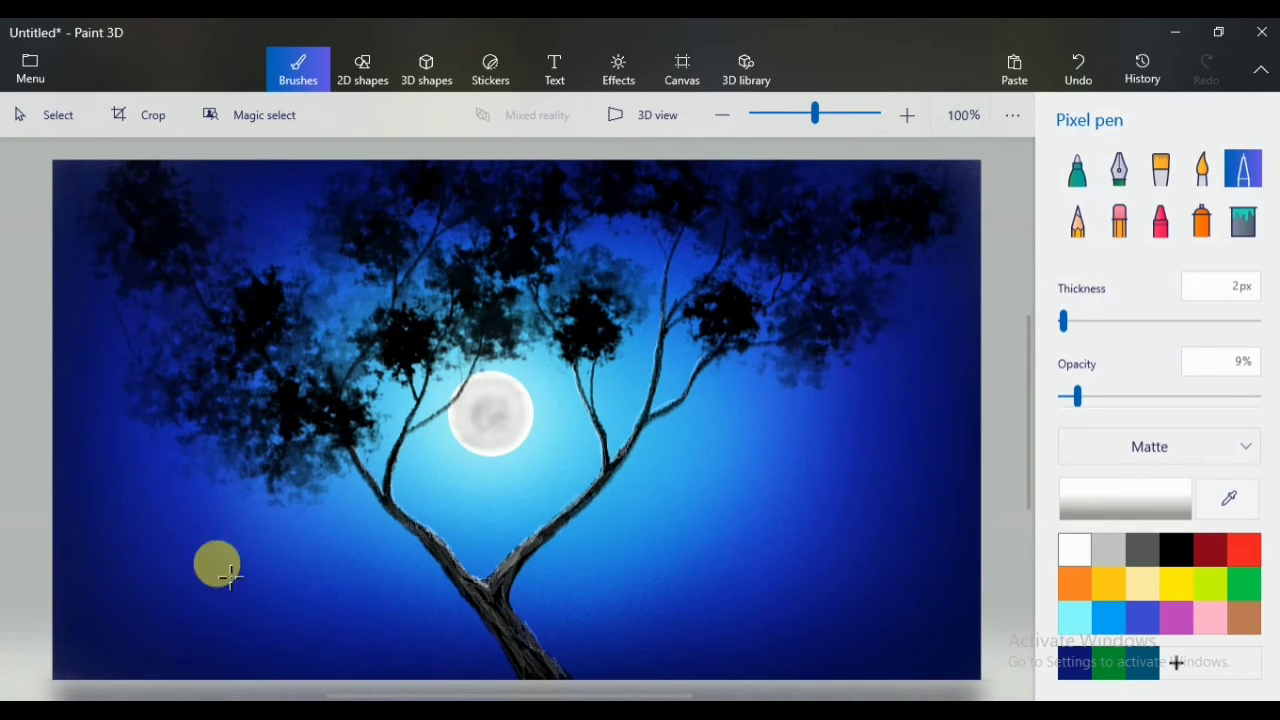
{"action": "left_click", "coordinate": [1096, 397]}
{"action": "mouse_move", "coordinate": [522, 571]}
{"action": "left_mouse_down"}
{"action": "mouse_move", "coordinate": [588, 517]}
{"action": "mouse_move", "coordinate": [505, 602]}
{"action": "mouse_move", "coordinate": [398, 488]}
{"action": "left_mouse_up"}
Dab white moonlit highlights over the leaf clusters around the moon and across the canopy, using the 100px Crayon at 41% opacity
{"action": "left_click", "coordinate": [1161, 222]}
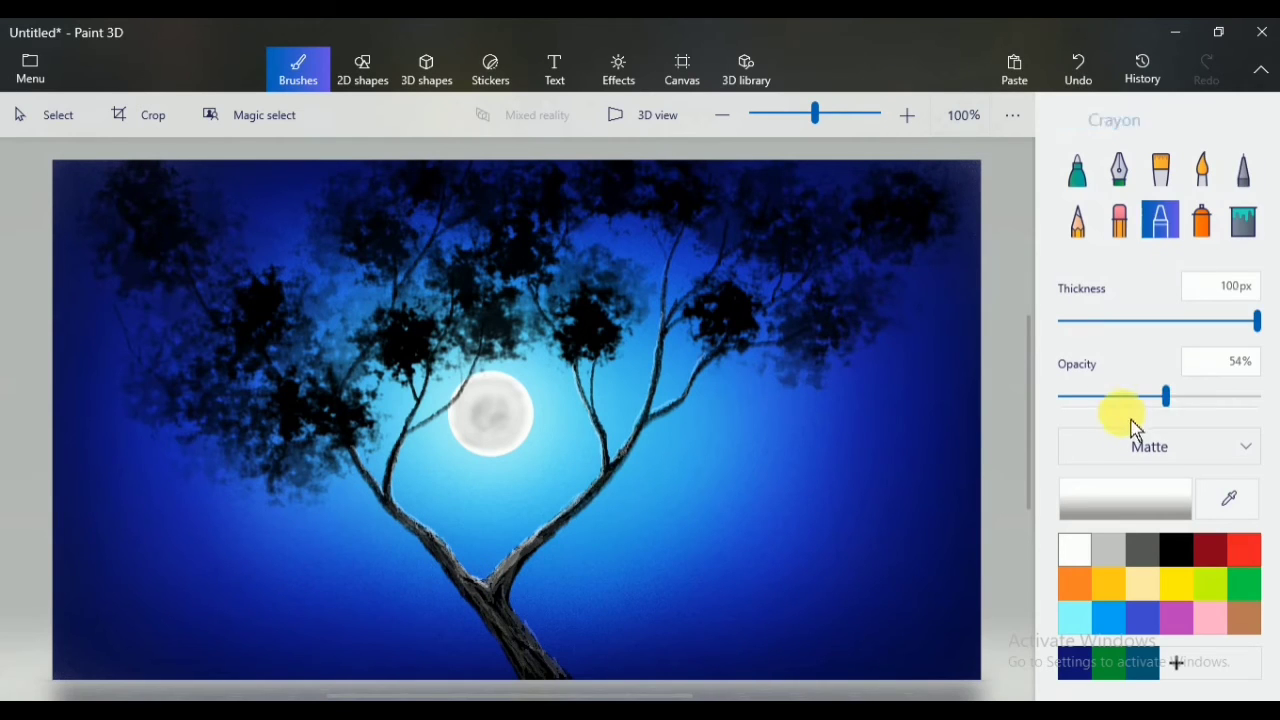
{"action": "left_click_drag", "start_coordinate": [1133, 428], "coordinate": [1138, 404]}
{"action": "mouse_move", "coordinate": [439, 408]}
{"action": "left_mouse_down"}
{"action": "mouse_move", "coordinate": [323, 420]}
{"action": "mouse_move", "coordinate": [403, 366]}
{"action": "mouse_move", "coordinate": [425, 375]}
{"action": "mouse_move", "coordinate": [461, 339]}
{"action": "mouse_move", "coordinate": [531, 352]}
{"action": "mouse_move", "coordinate": [486, 310]}
{"action": "mouse_move", "coordinate": [565, 363]}
{"action": "mouse_move", "coordinate": [609, 351]}
{"action": "mouse_move", "coordinate": [629, 320]}
{"action": "mouse_move", "coordinate": [586, 363]}
{"action": "mouse_move", "coordinate": [700, 334]}
{"action": "mouse_move", "coordinate": [729, 320]}
{"action": "mouse_move", "coordinate": [700, 243]}
{"action": "mouse_move", "coordinate": [636, 230]}
{"action": "mouse_move", "coordinate": [371, 257]}
{"action": "mouse_move", "coordinate": [294, 283]}
{"action": "mouse_move", "coordinate": [352, 345]}
{"action": "mouse_move", "coordinate": [184, 429]}
{"action": "mouse_move", "coordinate": [276, 486]}
{"action": "mouse_move", "coordinate": [330, 472]}
{"action": "mouse_move", "coordinate": [166, 402]}
{"action": "left_mouse_up"}
{"action": "left_click_drag", "start_coordinate": [1257, 397], "coordinate": [1140, 397]}
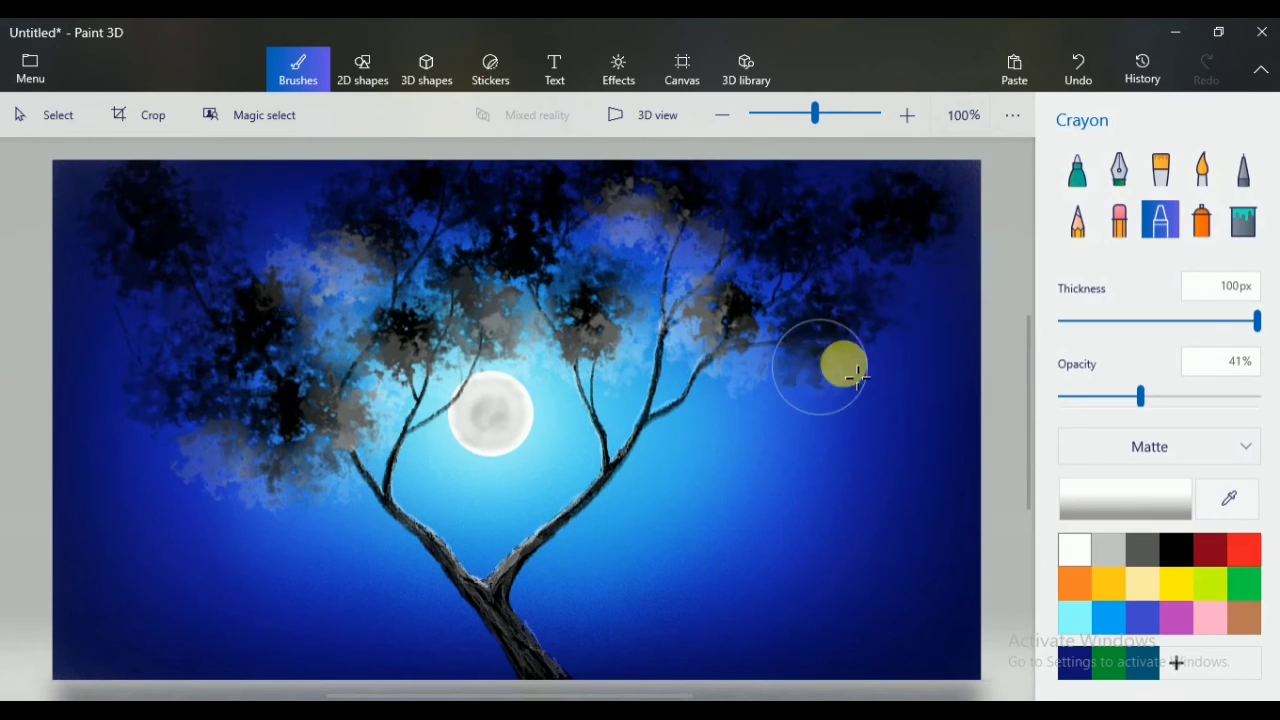
{"action": "mouse_move", "coordinate": [843, 363]}
{"action": "left_mouse_down"}
{"action": "mouse_move", "coordinate": [794, 363]}
{"action": "mouse_move", "coordinate": [760, 288]}
{"action": "left_mouse_up"}
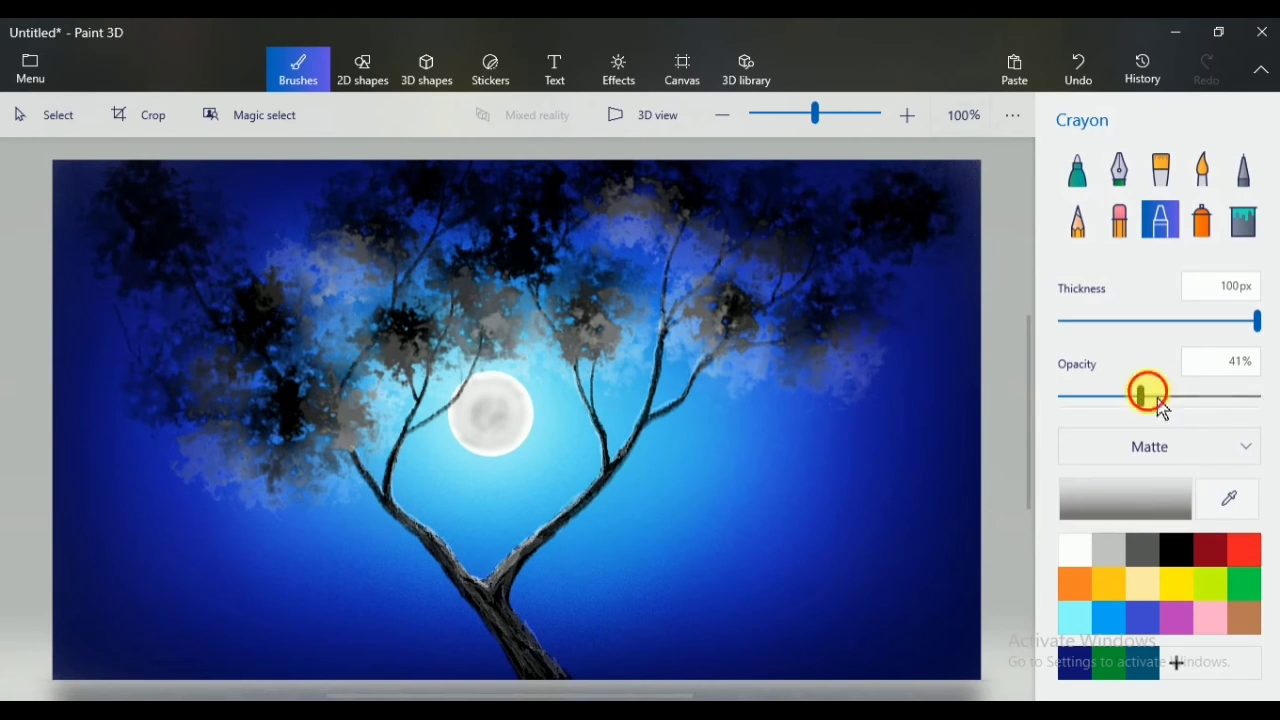
{"action": "left_click_drag", "start_coordinate": [1141, 397], "coordinate": [1257, 397]}
{"action": "left_click", "coordinate": [604, 324]}
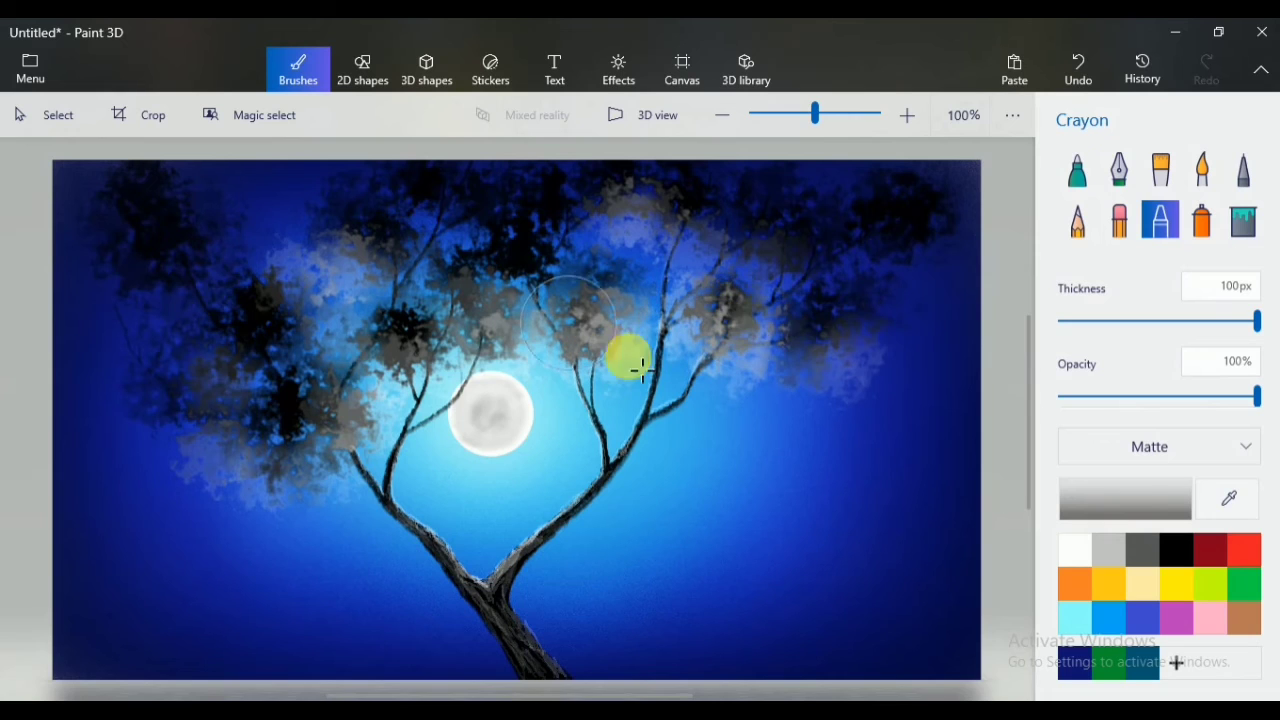
{"action": "left_click", "coordinate": [1139, 549]}
{"action": "left_click", "coordinate": [1125, 397]}
{"action": "mouse_move", "coordinate": [600, 294]}
{"action": "left_mouse_down"}
{"action": "mouse_move", "coordinate": [623, 297]}
{"action": "mouse_move", "coordinate": [625, 315]}
{"action": "mouse_move", "coordinate": [595, 285]}
{"action": "left_mouse_up"}
Paint a black strip of ground with low bushes along the canvas's bottom edge, using the Pencil at 10px and 100% opacity
{"action": "left_click", "coordinate": [1077, 220]}
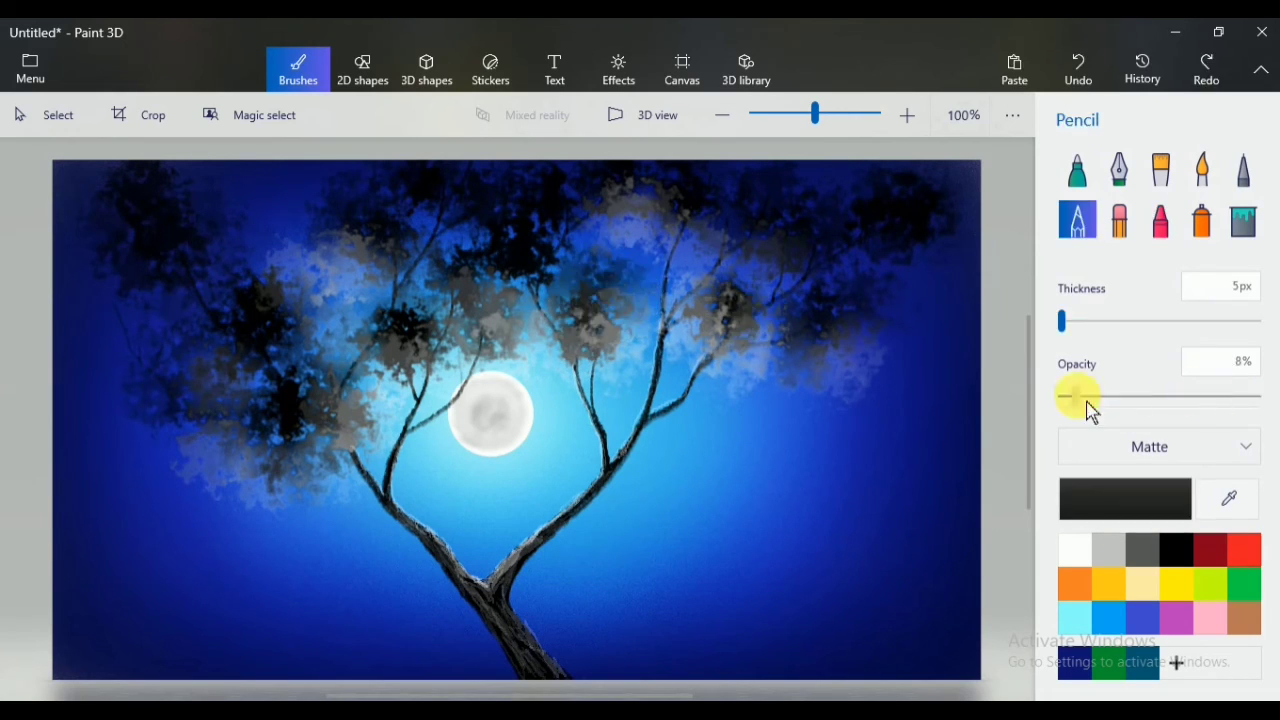
{"action": "left_click_drag", "start_coordinate": [1086, 398], "coordinate": [1257, 397]}
{"action": "mouse_move", "coordinate": [1106, 321]}
{"action": "left_mouse_down"}
{"action": "mouse_move", "coordinate": [1160, 337]}
{"action": "mouse_move", "coordinate": [1257, 321]}
{"action": "left_mouse_up"}
{"action": "mouse_move", "coordinate": [260, 650]}
{"action": "left_mouse_down"}
{"action": "mouse_move", "coordinate": [200, 670]}
{"action": "mouse_move", "coordinate": [235, 680]}
{"action": "mouse_move", "coordinate": [161, 688]}
{"action": "mouse_move", "coordinate": [127, 676]}
{"action": "mouse_move", "coordinate": [245, 682]}
{"action": "mouse_move", "coordinate": [266, 666]}
{"action": "mouse_move", "coordinate": [455, 697]}
{"action": "mouse_move", "coordinate": [457, 680]}
{"action": "mouse_move", "coordinate": [306, 666]}
{"action": "mouse_move", "coordinate": [429, 677]}
{"action": "mouse_move", "coordinate": [337, 686]}
{"action": "mouse_move", "coordinate": [71, 666]}
{"action": "mouse_move", "coordinate": [720, 686]}
{"action": "mouse_move", "coordinate": [668, 663]}
{"action": "mouse_move", "coordinate": [758, 689]}
{"action": "mouse_move", "coordinate": [975, 683]}
{"action": "left_mouse_up"}
Fill out the bush silhouettes with softer black Pencil strokes, lowering the opacity to 52% and then 9% and the thickness to 5px
{"action": "left_click", "coordinate": [1163, 397]}
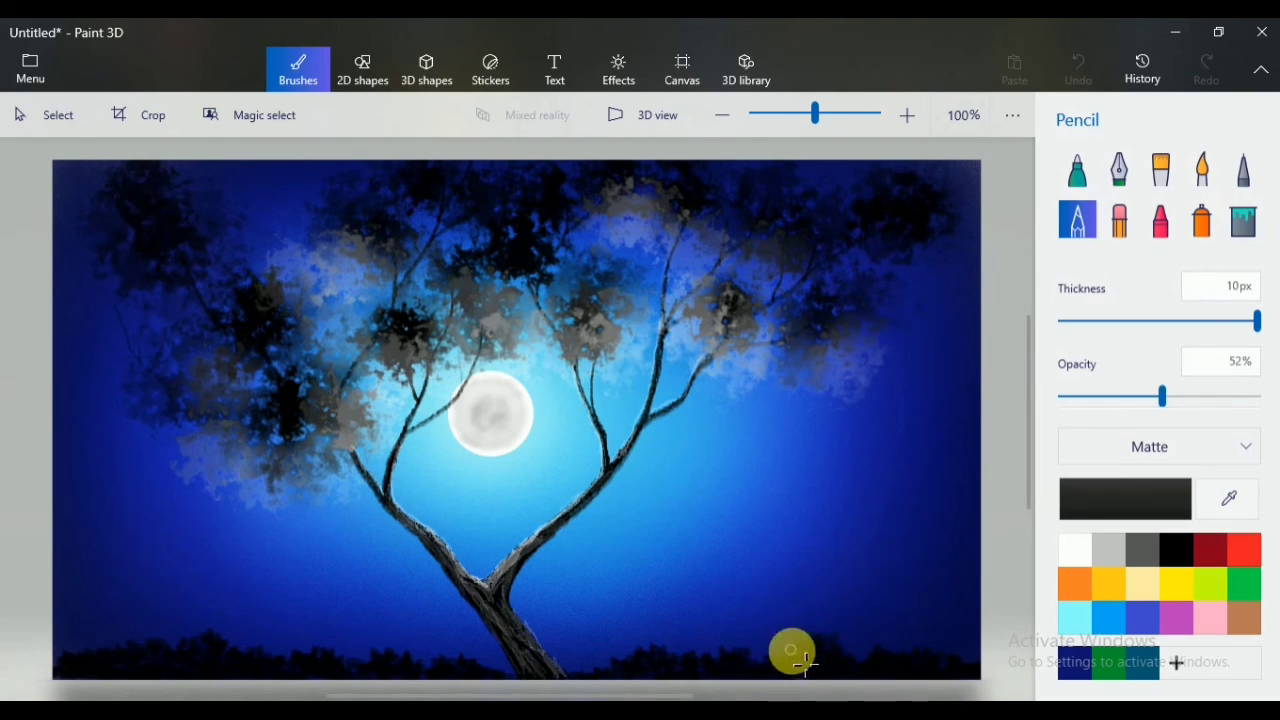
{"action": "left_click", "coordinate": [1140, 321]}
{"action": "mouse_move", "coordinate": [836, 655]}
{"action": "left_mouse_down"}
{"action": "mouse_move", "coordinate": [814, 688]}
{"action": "mouse_move", "coordinate": [788, 676]}
{"action": "mouse_move", "coordinate": [945, 660]}
{"action": "mouse_move", "coordinate": [917, 677]}
{"action": "mouse_move", "coordinate": [733, 678]}
{"action": "mouse_move", "coordinate": [781, 684]}
{"action": "mouse_move", "coordinate": [445, 663]}
{"action": "mouse_move", "coordinate": [505, 675]}
{"action": "mouse_move", "coordinate": [360, 677]}
{"action": "mouse_move", "coordinate": [337, 657]}
{"action": "mouse_move", "coordinate": [286, 663]}
{"action": "mouse_move", "coordinate": [368, 650]}
{"action": "mouse_move", "coordinate": [277, 673]}
{"action": "mouse_move", "coordinate": [182, 667]}
{"action": "left_mouse_up"}
{"action": "left_click_drag", "start_coordinate": [808, 656], "coordinate": [822, 647]}
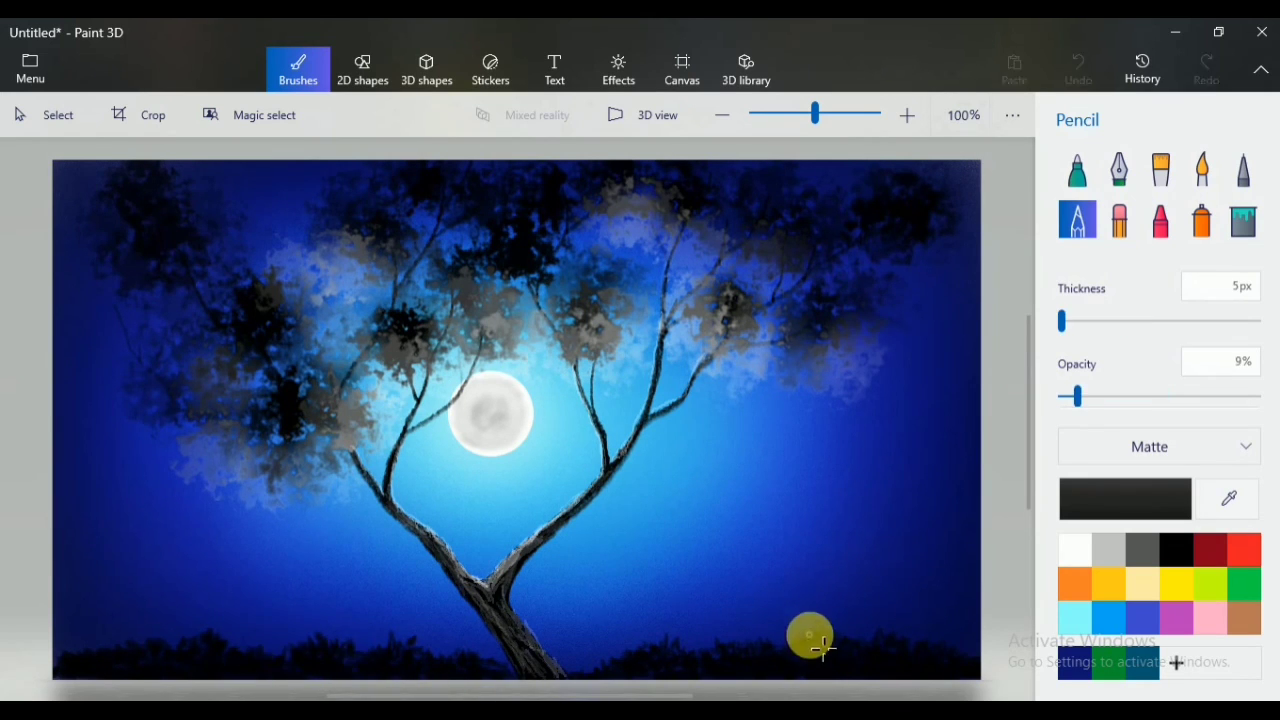
Raise and thicken the black bushes across the bottom edge and around the trunk's base with the 5px Pencil at 24% opacity
{"action": "left_click", "coordinate": [1105, 405]}
{"action": "mouse_move", "coordinate": [912, 640]}
{"action": "left_mouse_down"}
{"action": "mouse_move", "coordinate": [614, 675]}
{"action": "mouse_move", "coordinate": [914, 658]}
{"action": "mouse_move", "coordinate": [871, 640]}
{"action": "mouse_move", "coordinate": [938, 680]}
{"action": "mouse_move", "coordinate": [346, 663]}
{"action": "mouse_move", "coordinate": [434, 640]}
{"action": "mouse_move", "coordinate": [372, 662]}
{"action": "mouse_move", "coordinate": [392, 650]}
{"action": "mouse_move", "coordinate": [288, 645]}
{"action": "mouse_move", "coordinate": [234, 651]}
{"action": "mouse_move", "coordinate": [301, 660]}
{"action": "mouse_move", "coordinate": [211, 654]}
{"action": "mouse_move", "coordinate": [114, 669]}
{"action": "mouse_move", "coordinate": [178, 645]}
{"action": "mouse_move", "coordinate": [12, 587]}
{"action": "left_mouse_up"}
{"action": "left_click_drag", "start_coordinate": [566, 662], "coordinate": [551, 671]}
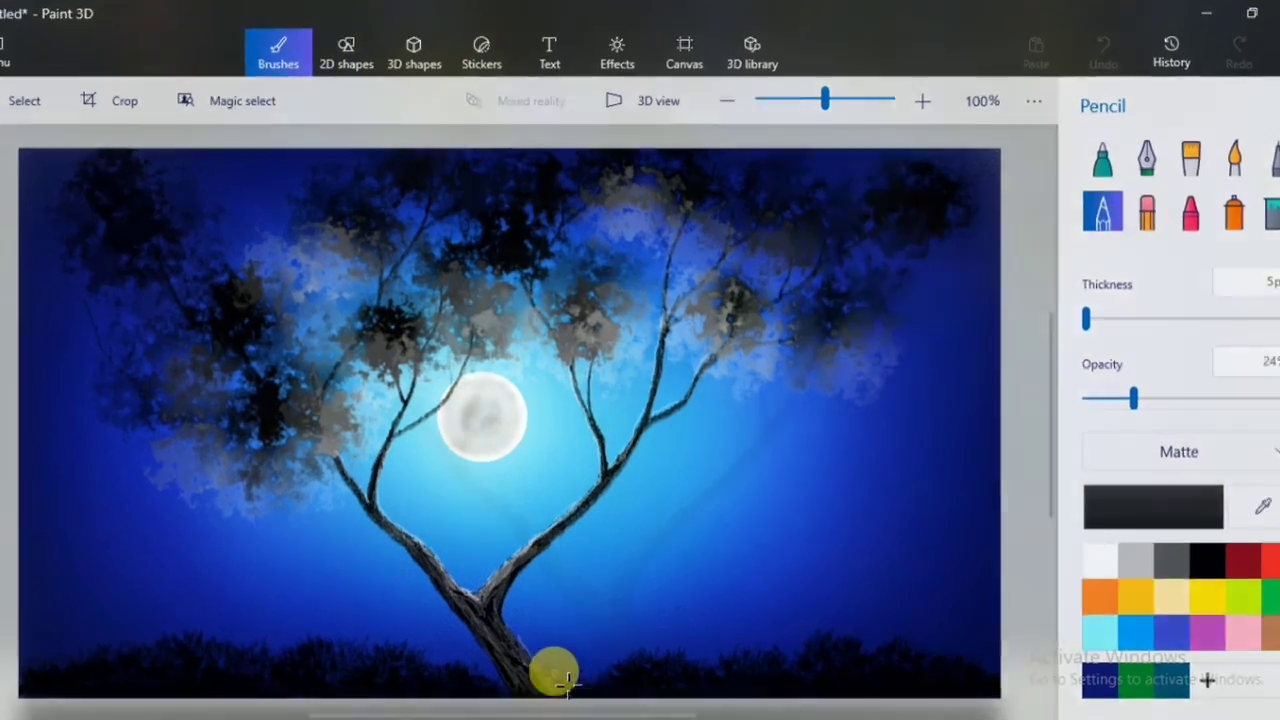